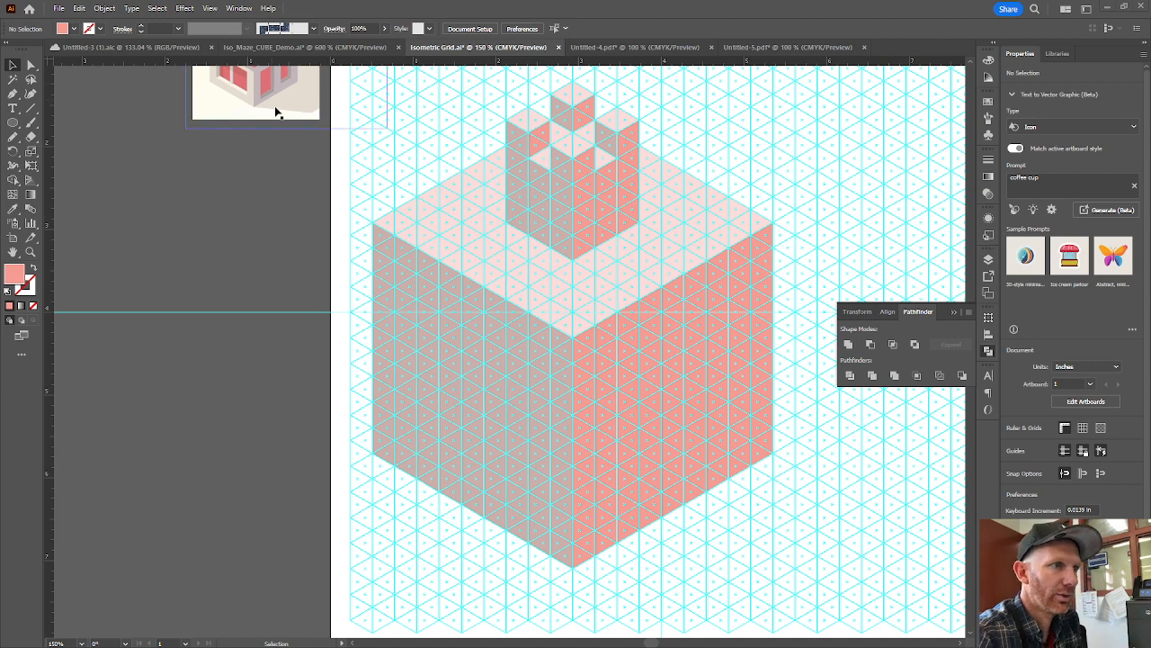
# Step: Pan over the reference building's window recesses, then return to the cube's right face
pyautogui.press('space')
pyautogui.scroll(2, 280, 208)
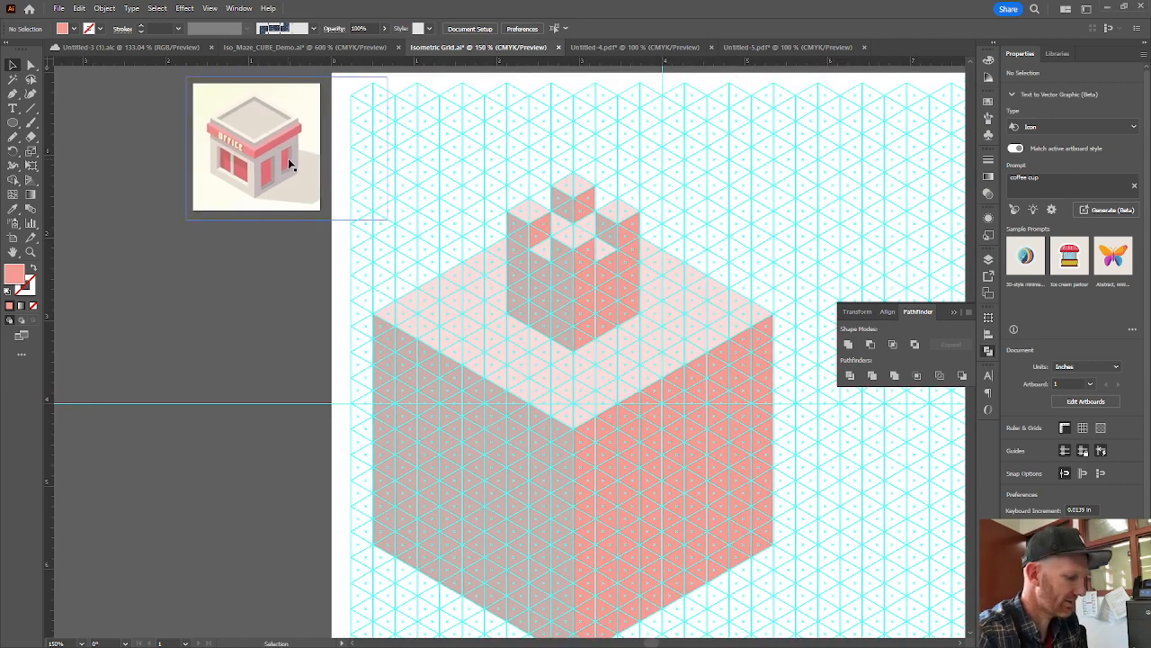
pyautogui.scroll(4, 299, 153)
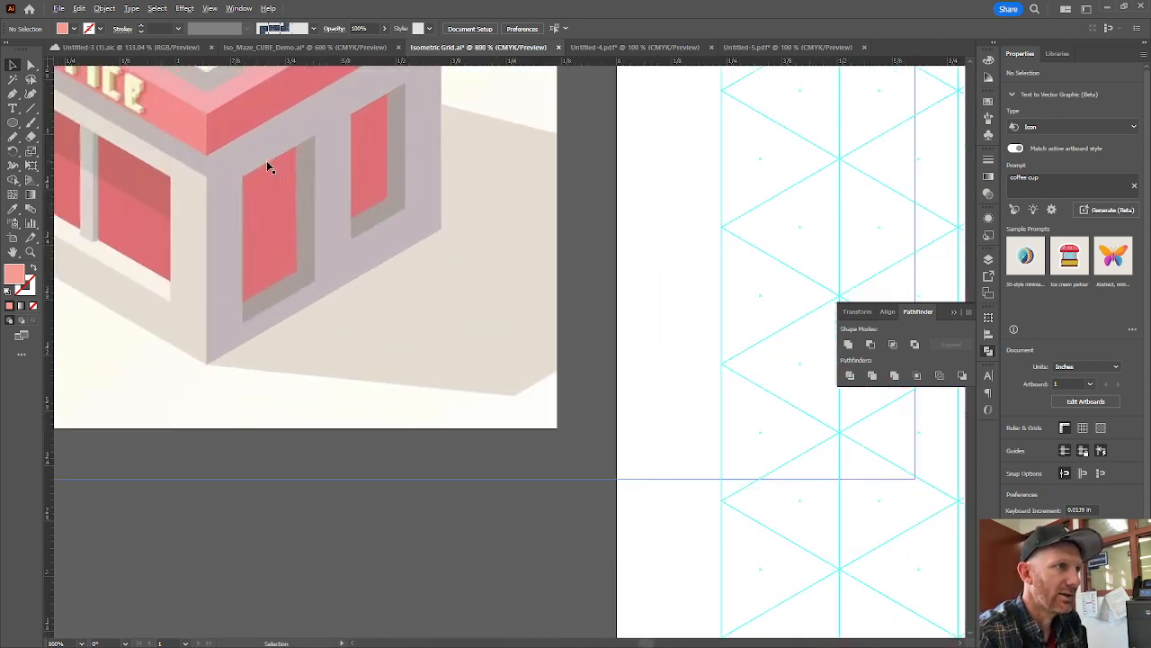
pyautogui.scroll(2, 267, 164)
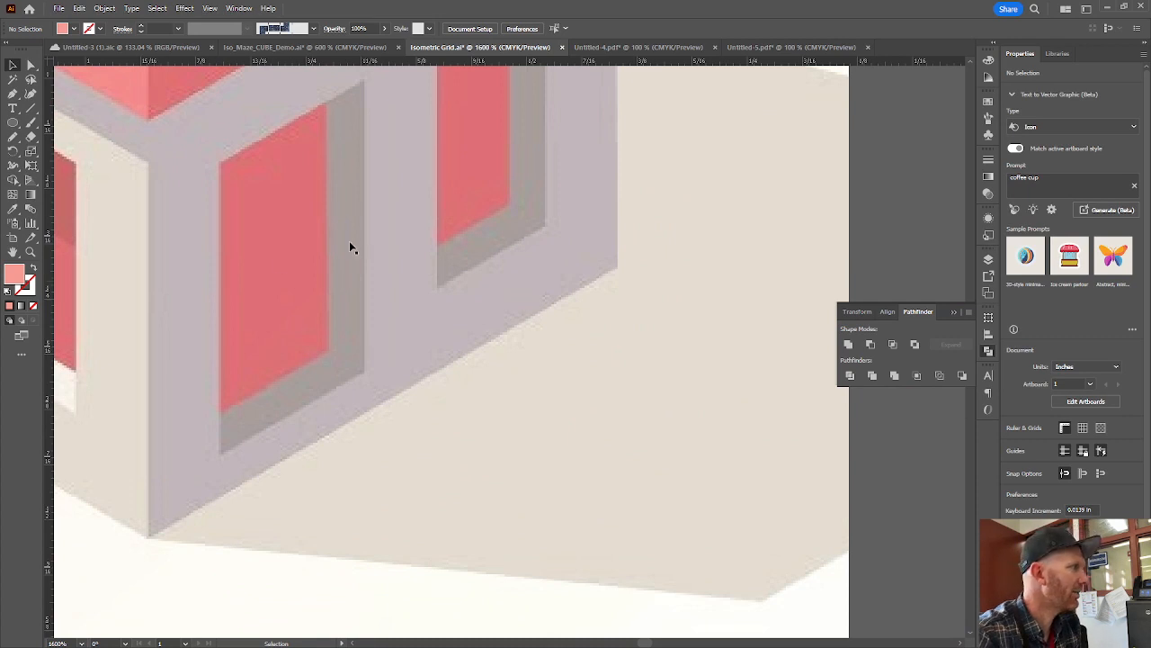
pyautogui.moveTo(628, 255); pyautogui.dragTo(641, 372)
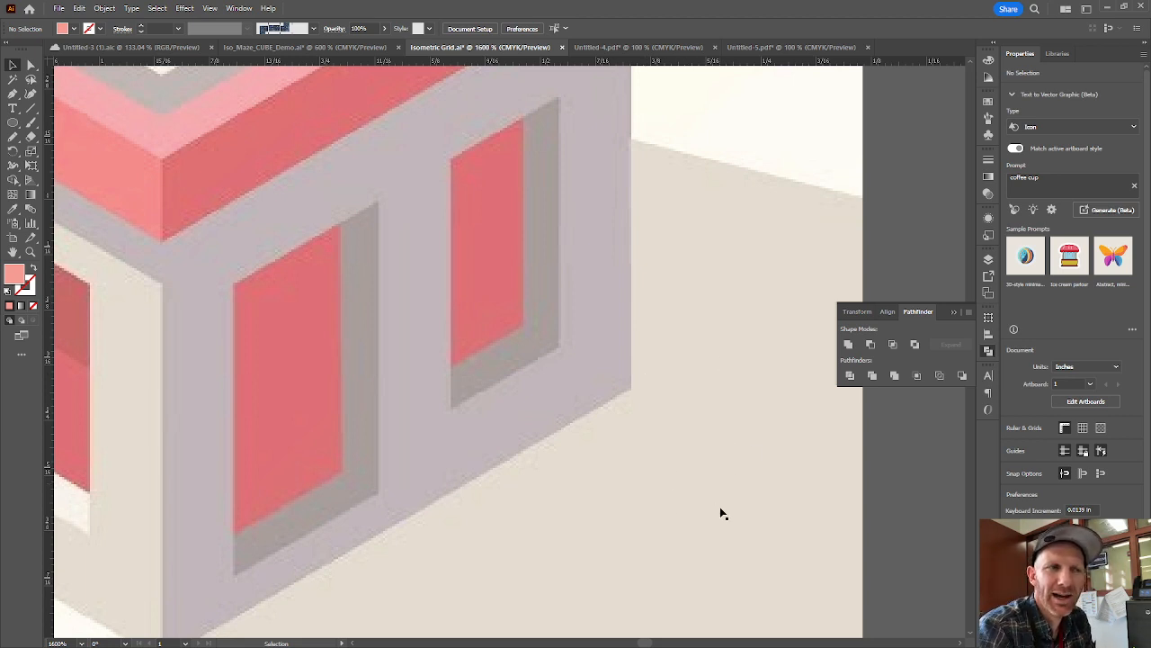
pyautogui.moveTo(747, 533); pyautogui.dragTo(732, 512)
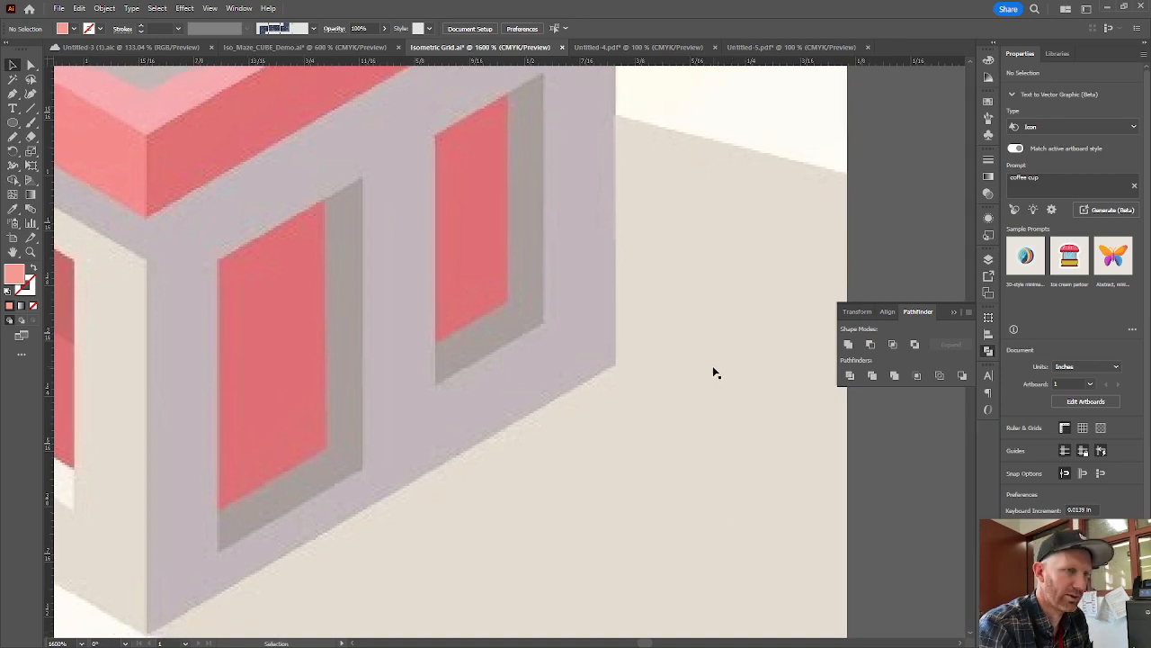
pyautogui.scroll(-3, 714, 370)
pyautogui.scroll(-3, 717, 369)
pyautogui.scroll(4, 352, 206)
pyautogui.moveTo(352, 206)
pyautogui.mouseDown()
pyautogui.moveTo(710, 432)
pyautogui.moveTo(411, 192)
pyautogui.moveTo(462, 153)
pyautogui.moveTo(513, 269)
pyautogui.moveTo(598, 334)
pyautogui.mouseUp()
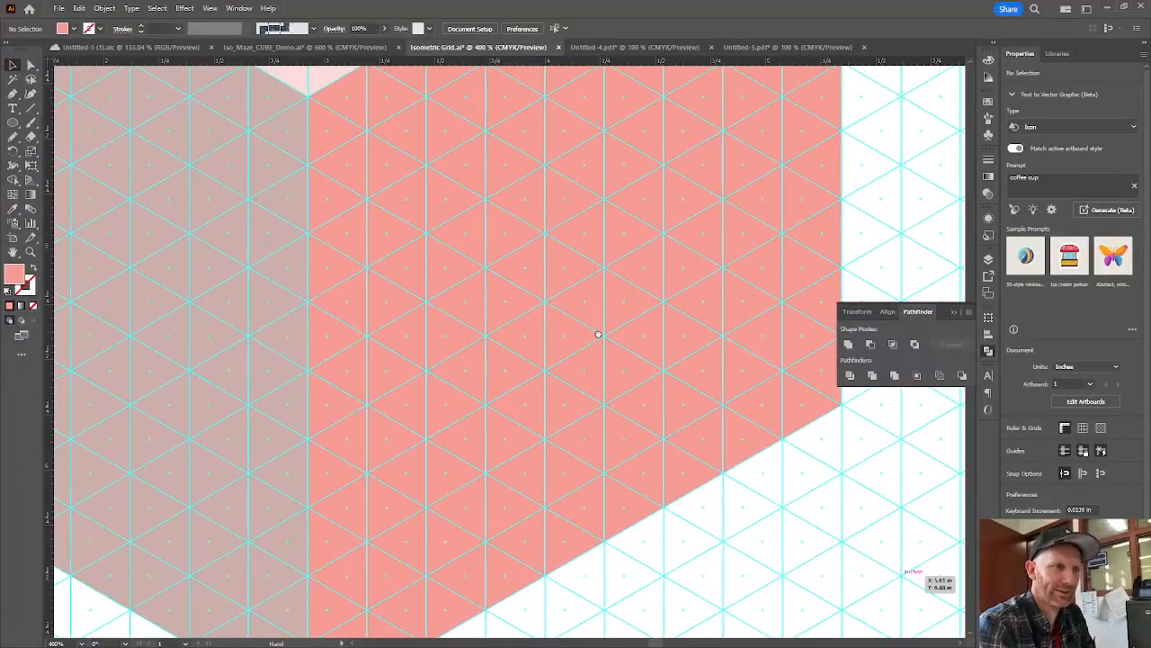
pyautogui.press('space')
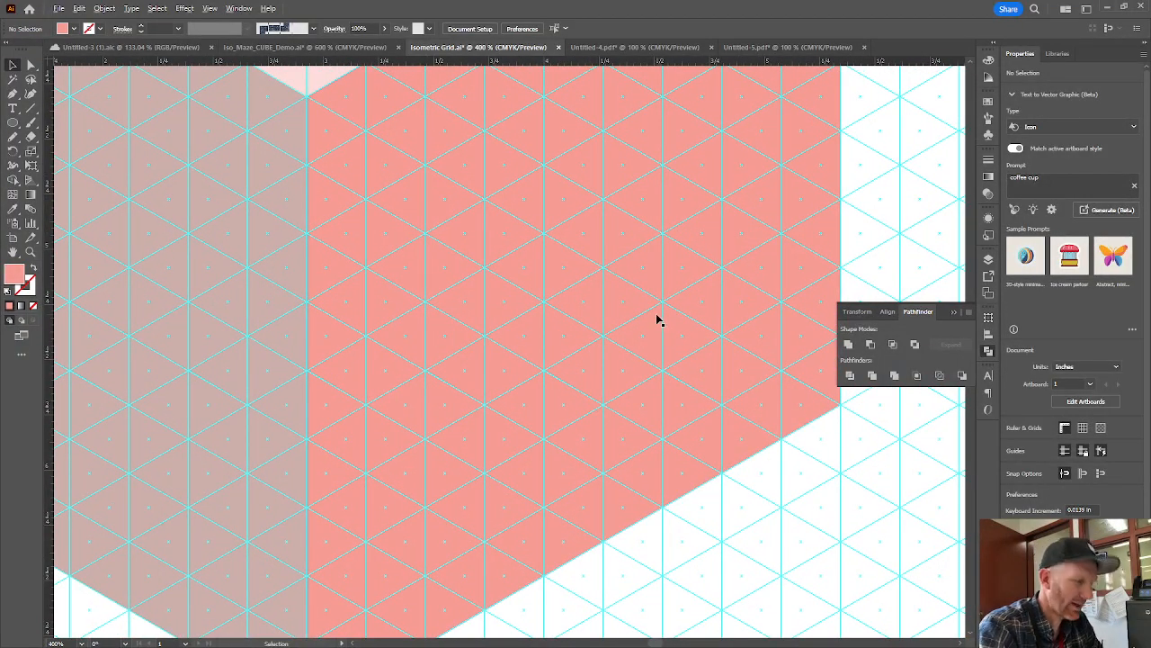
pyautogui.scroll(-2, 657, 320)
pyautogui.scroll(1, 614, 242)
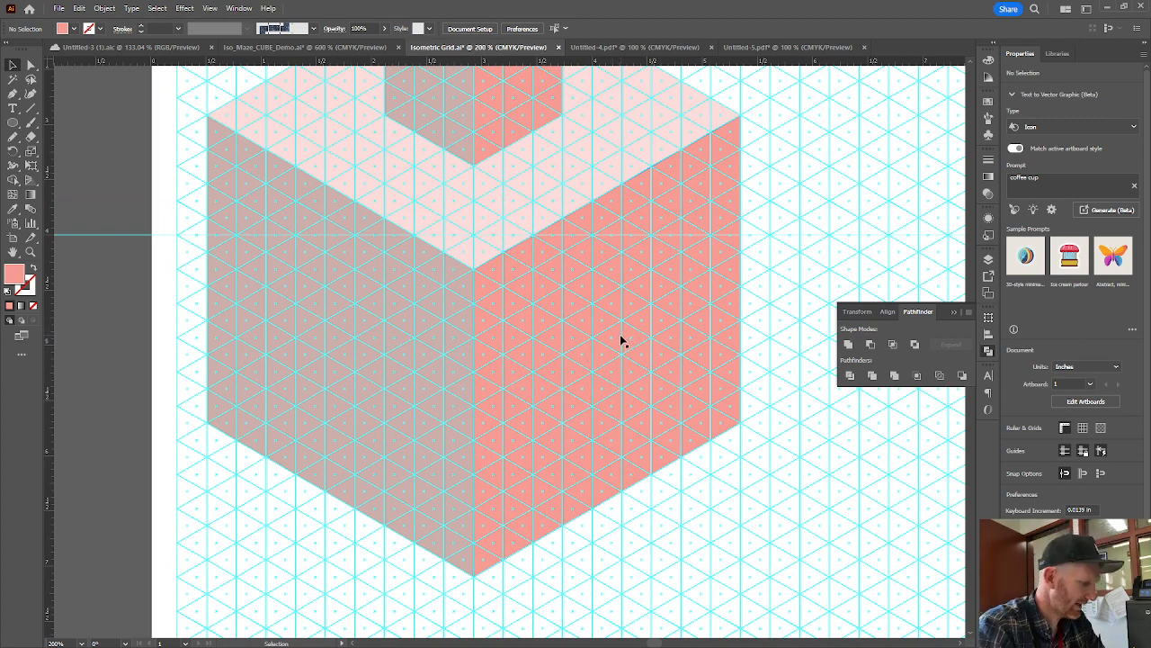
# Step: Draw a closed parallelogram doorway outline along the grid on the right face with the Pen
pyautogui.press('p')
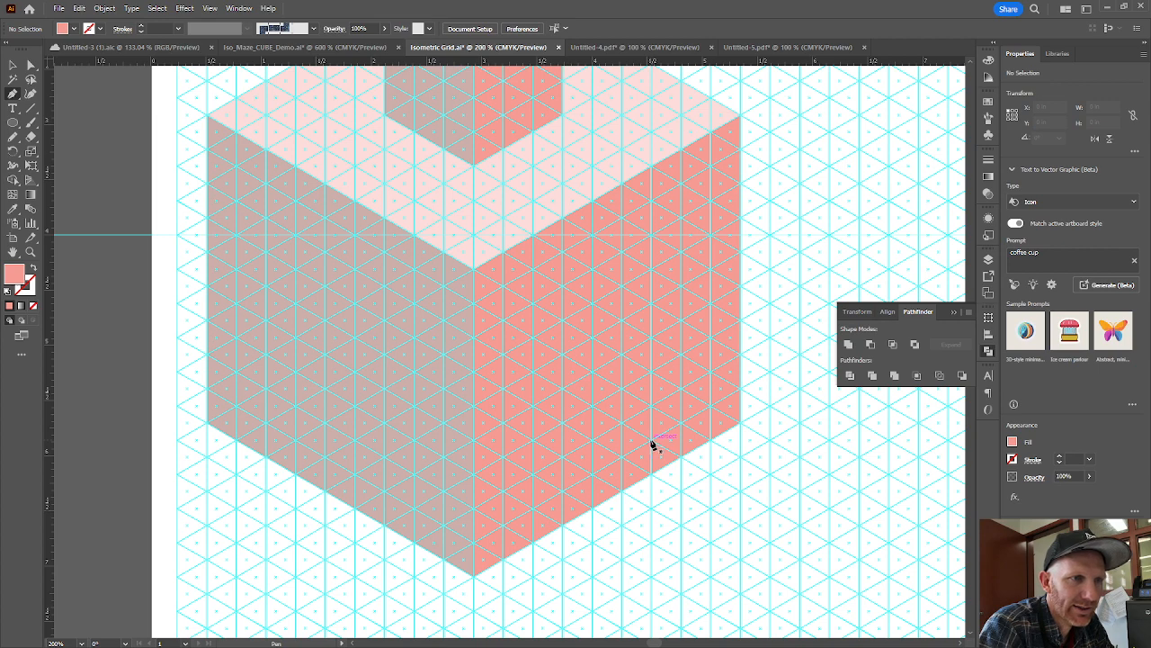
pyautogui.click(652, 440)
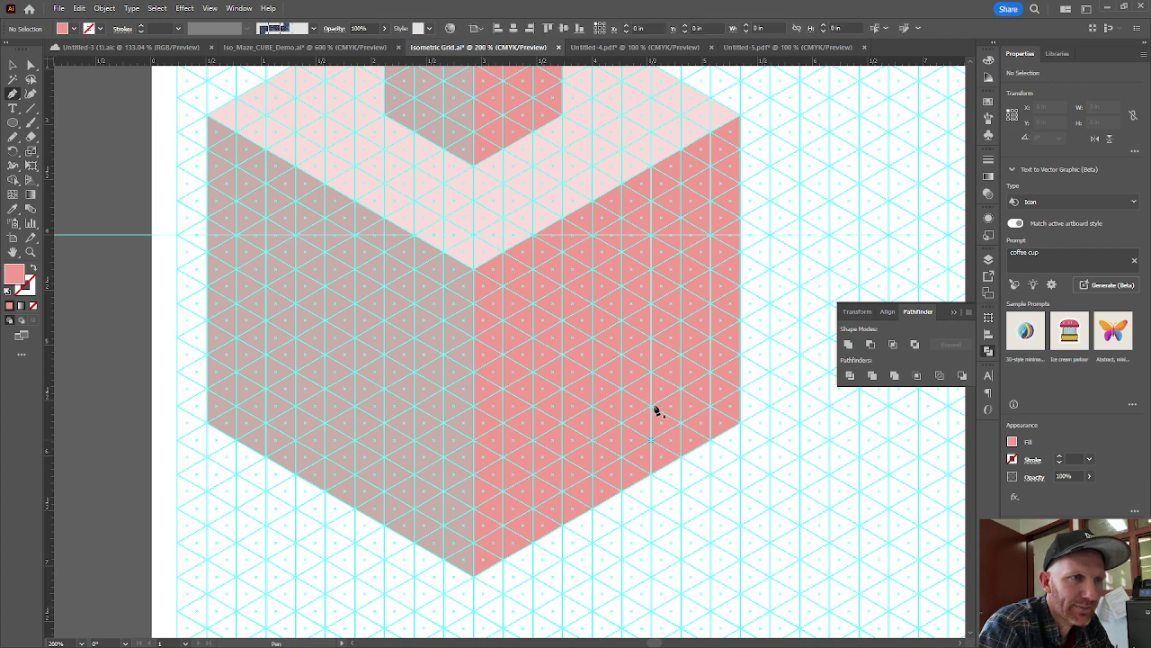
pyautogui.click(652, 238)
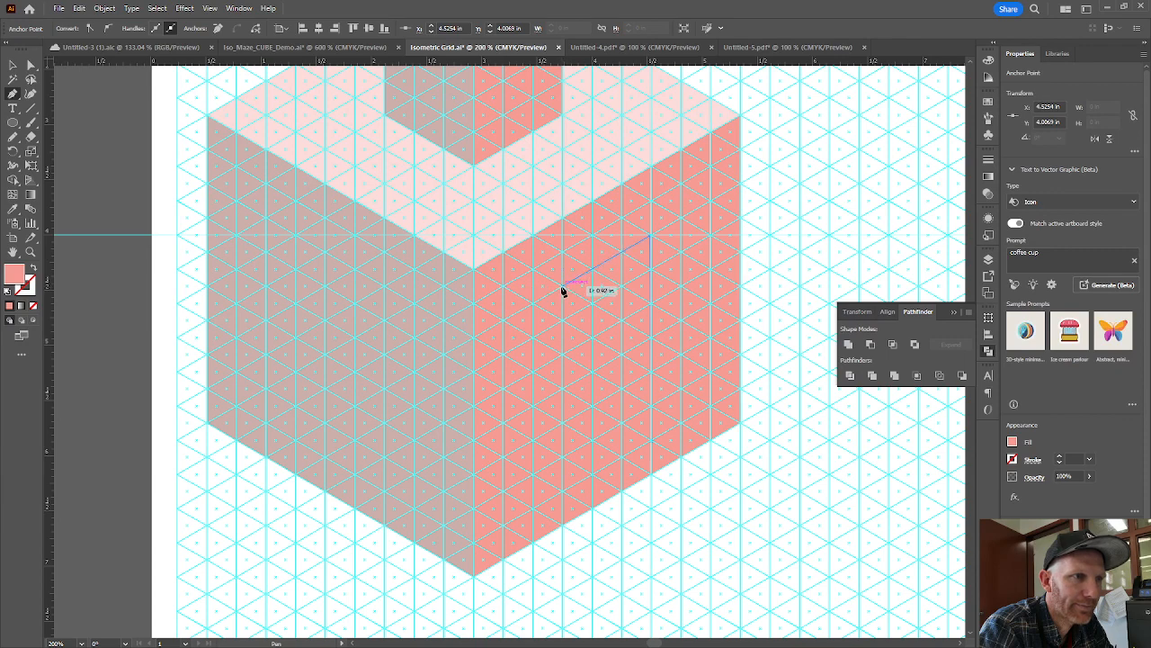
pyautogui.click(564, 289)
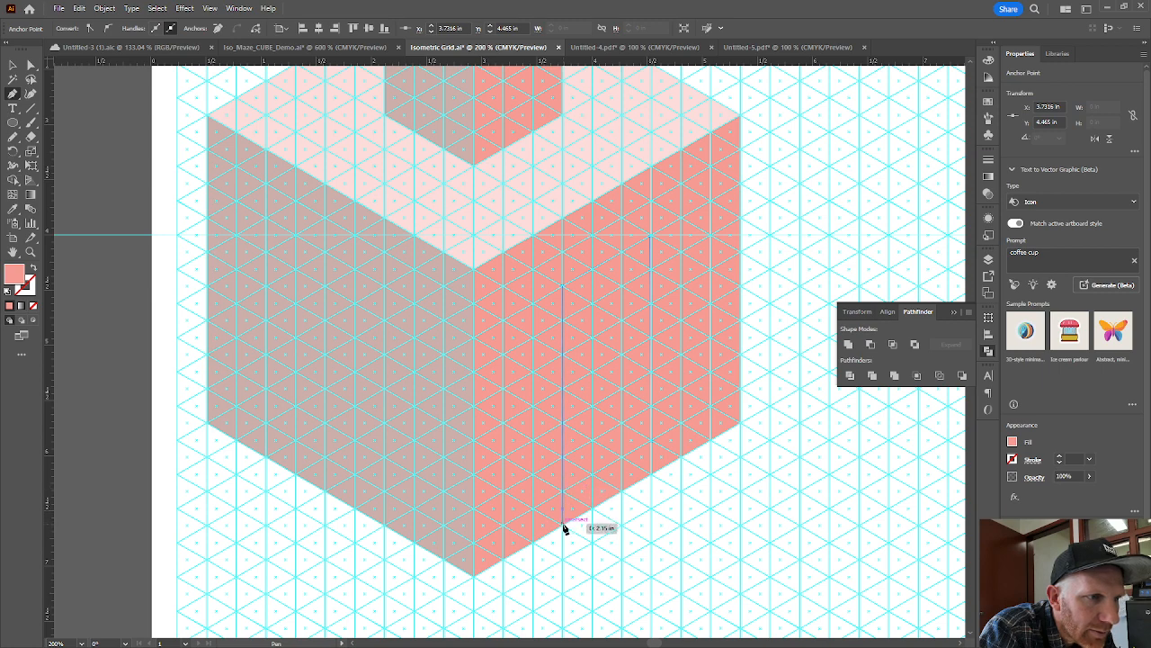
pyautogui.click(564, 527)
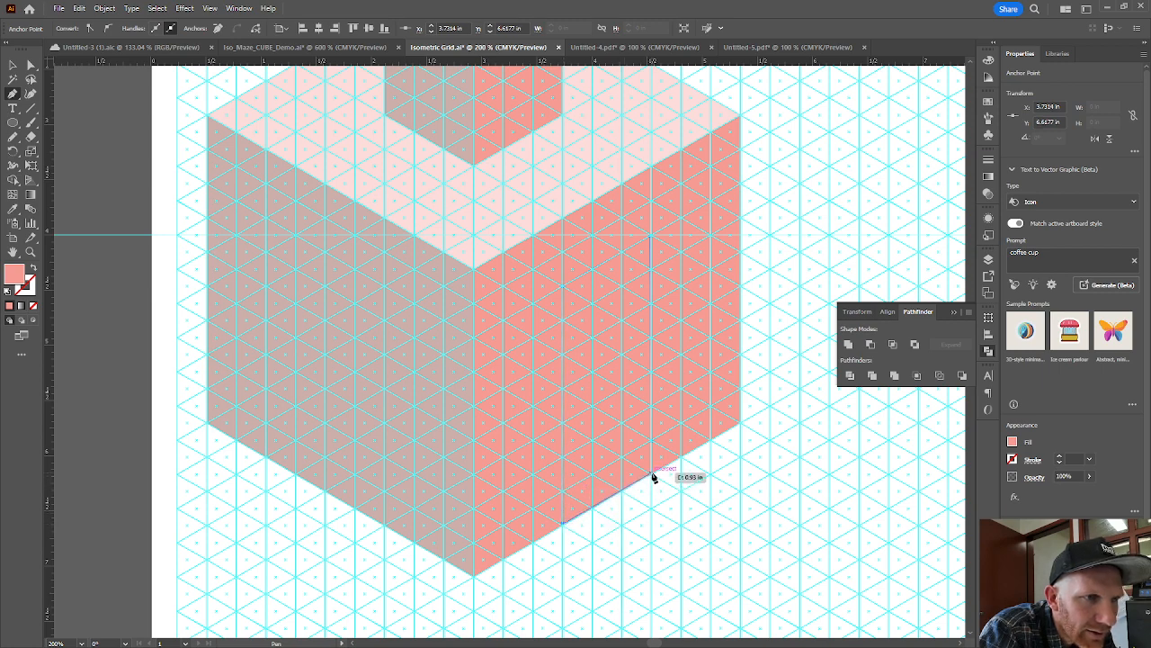
pyautogui.scroll(3, 654, 476)
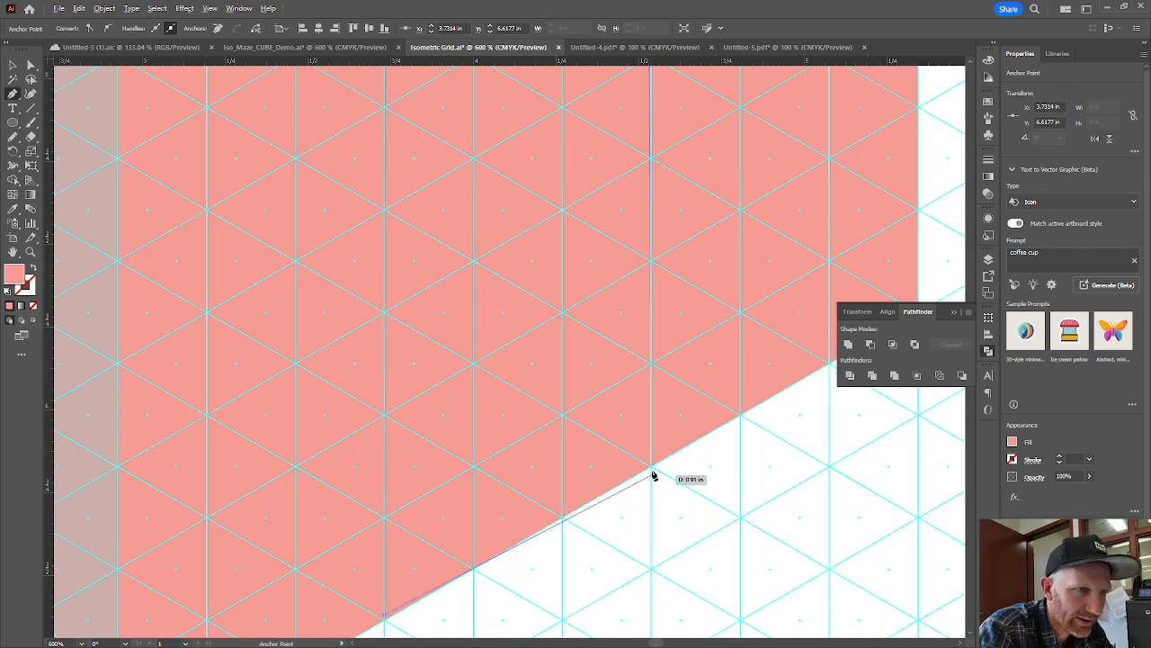
pyautogui.click(654, 470)
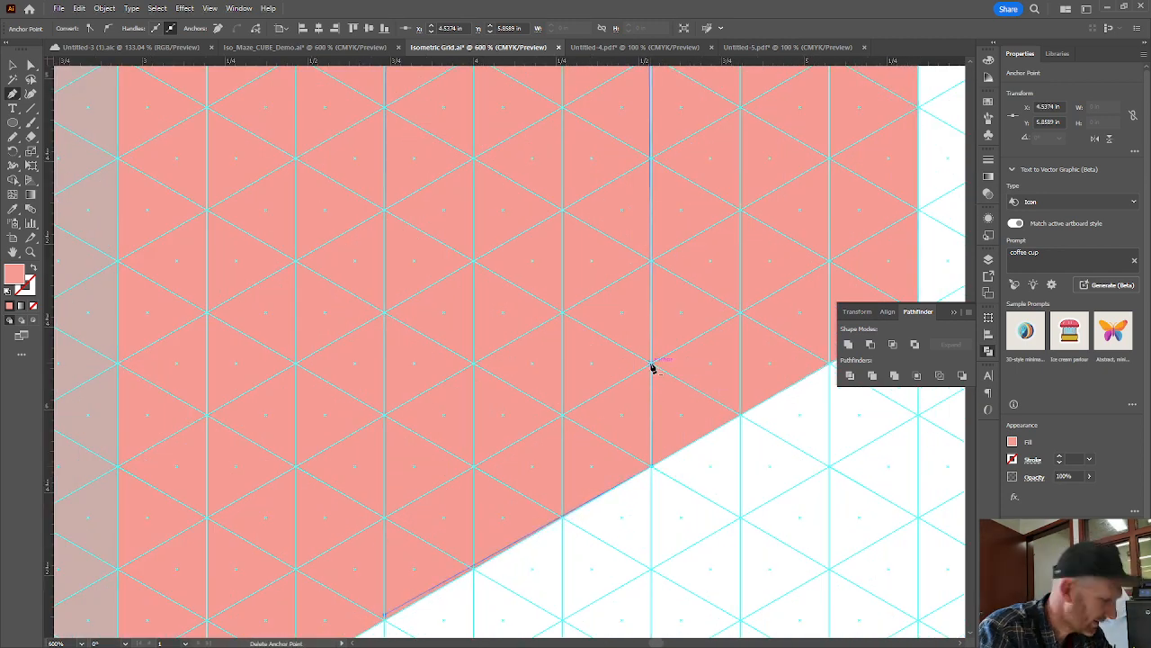
pyautogui.scroll(-2, 653, 367)
pyautogui.scroll(-1, 653, 366)
pyautogui.scroll(-1, 653, 367)
pyautogui.scroll(-1, 653, 367)
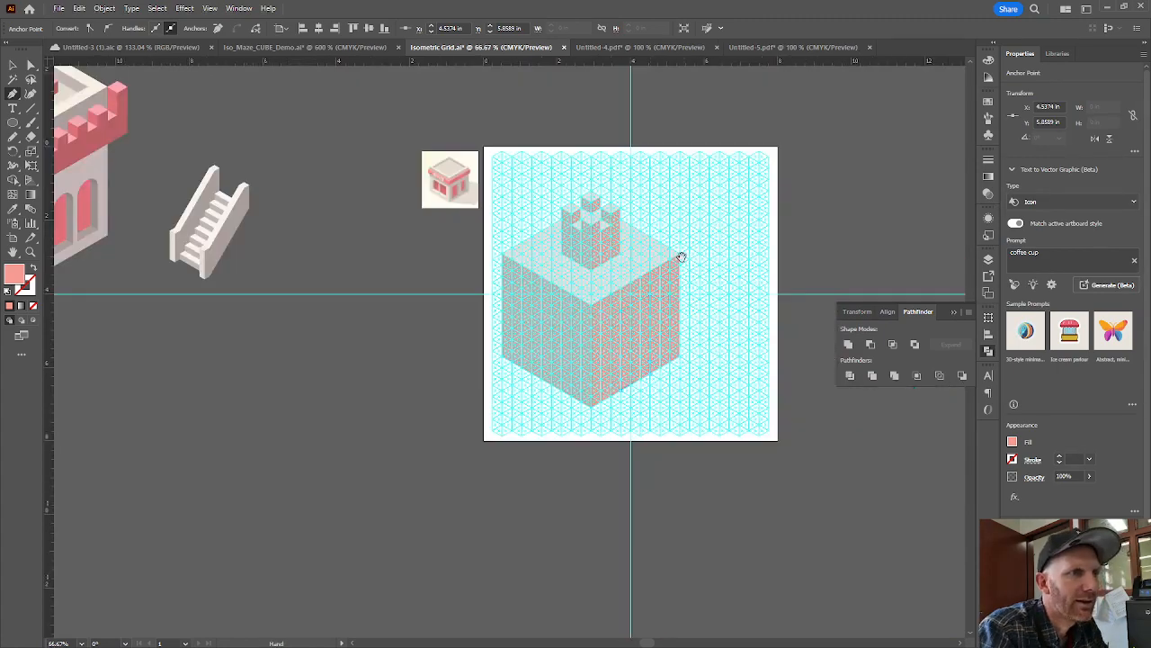
pyautogui.scroll(1, 639, 316)
pyautogui.scroll(1, 639, 316)
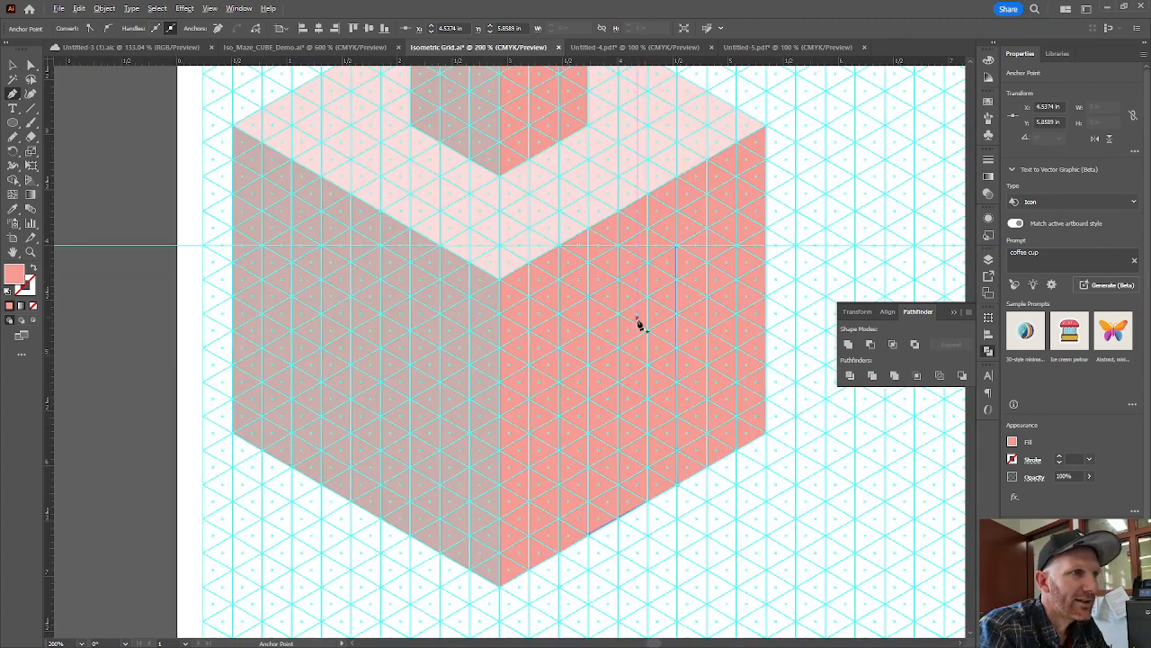
pyautogui.scroll(1, 638, 322)
pyautogui.scroll(1, 630, 321)
# Step: Sample the reference icon's dark pink with the Eyedropper to fill the doorway
pyautogui.press('i')
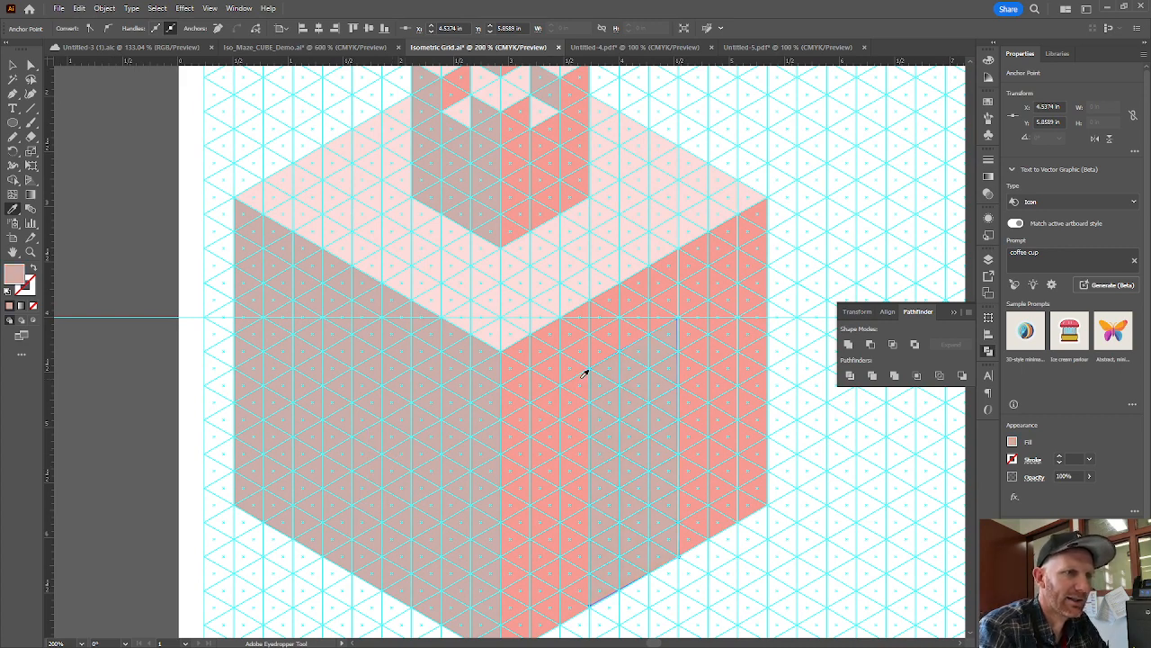
pyautogui.scroll(-1, 586, 373)
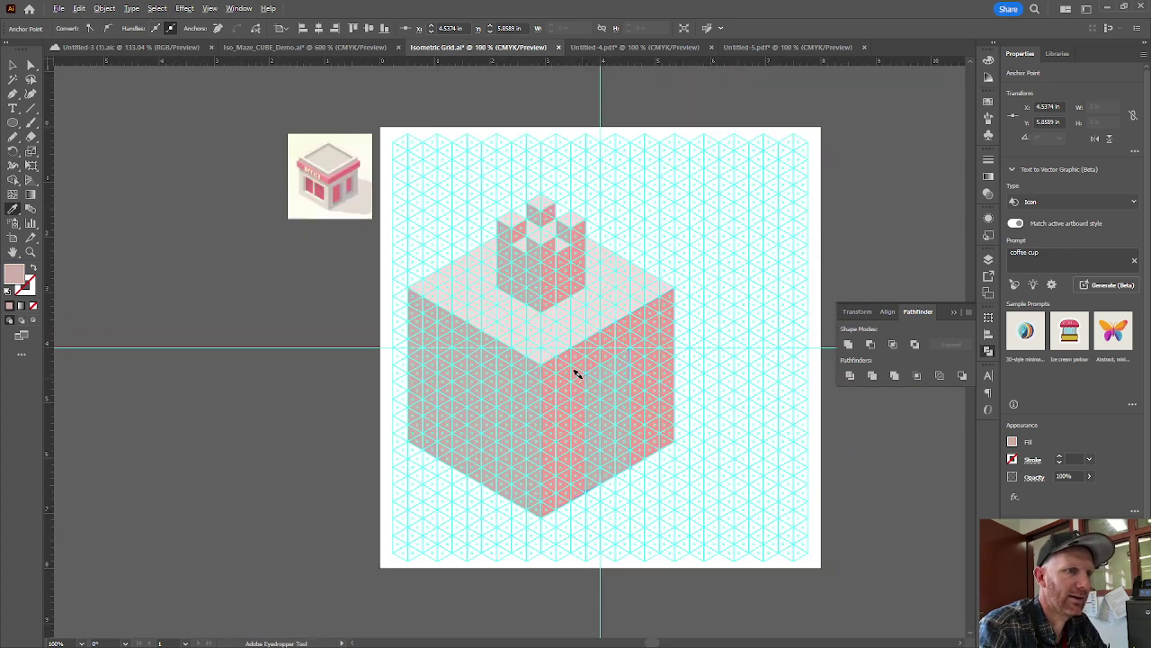
pyautogui.click(340, 187)
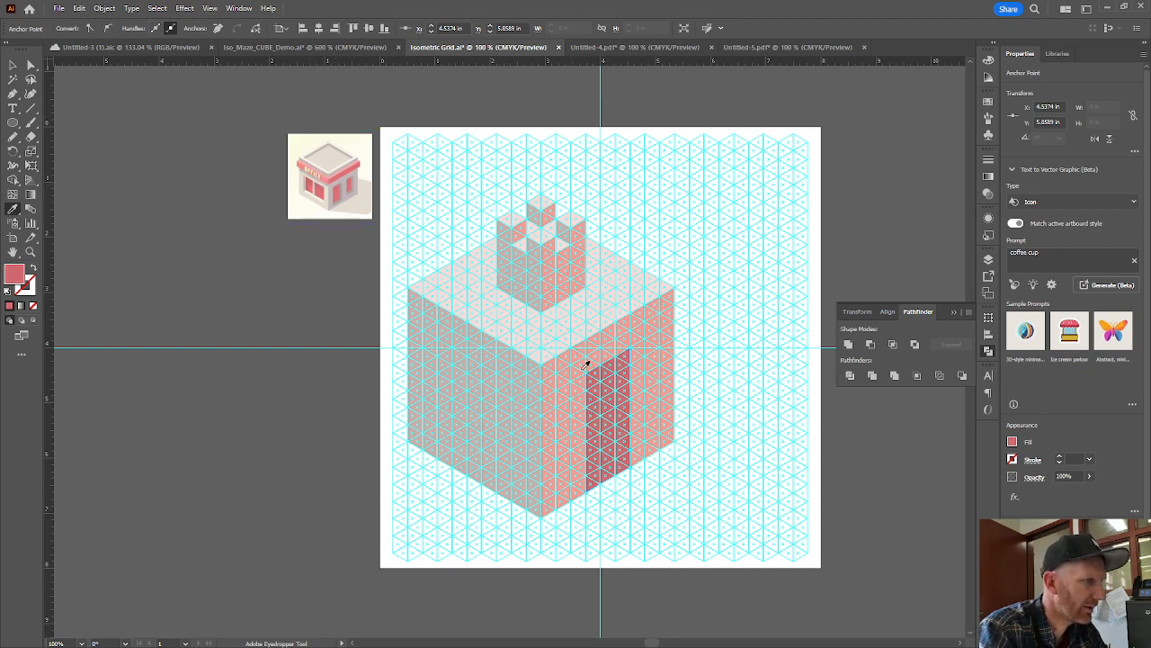
pyautogui.scroll(2, 608, 445)
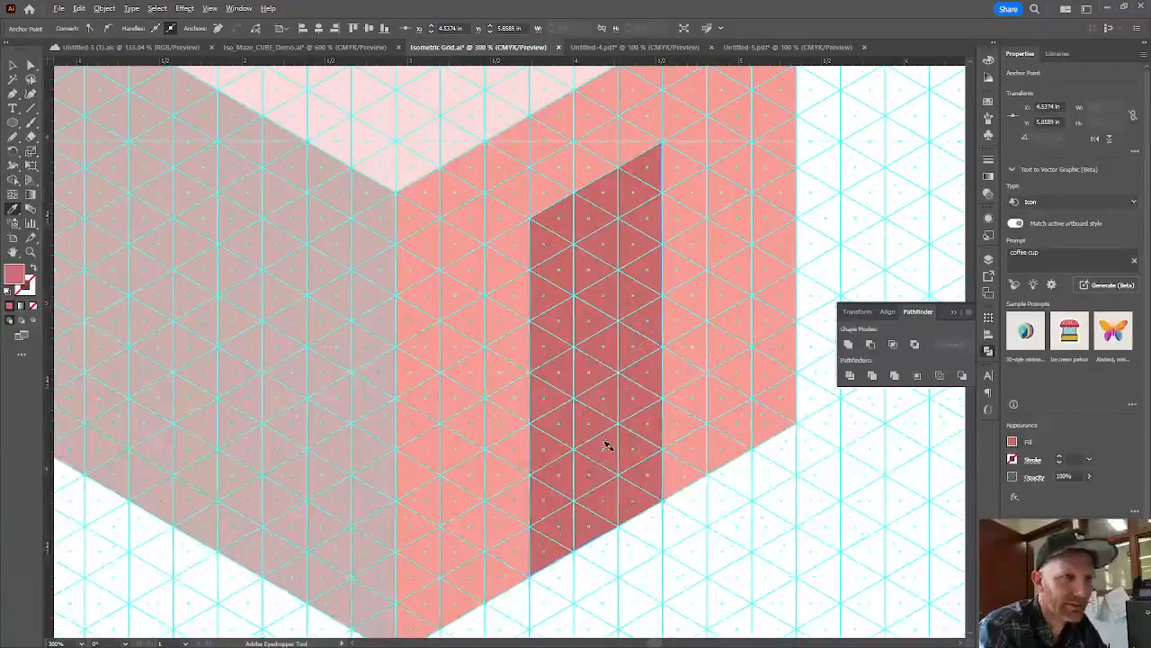
pyautogui.scroll(-1, 608, 445)
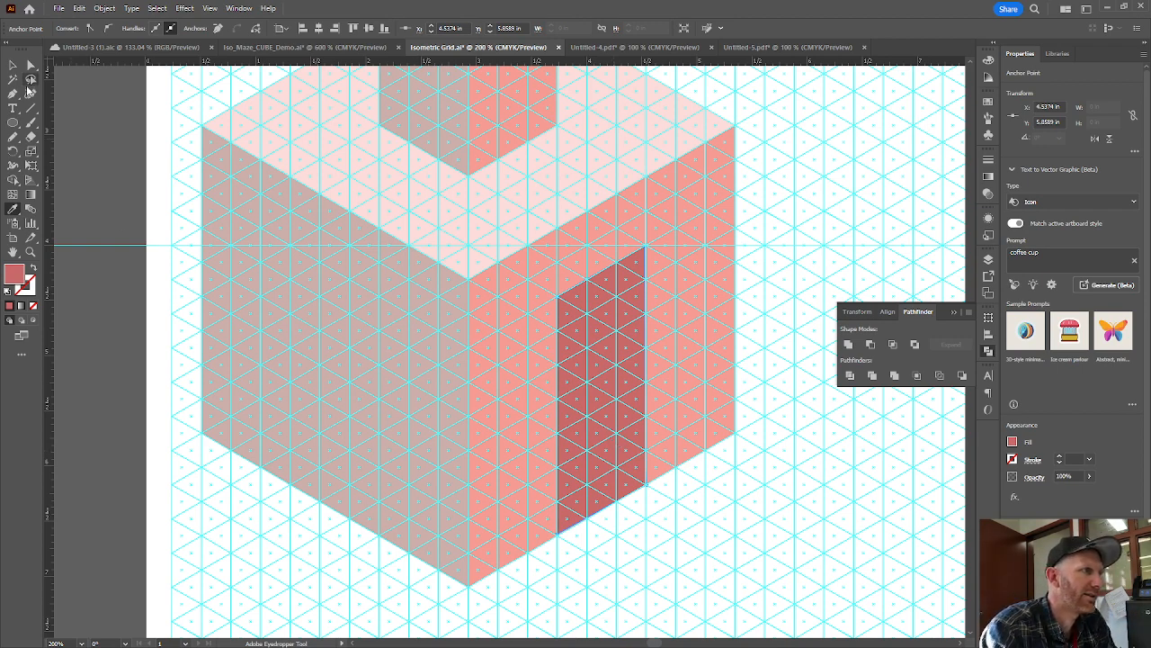
pyautogui.click(15, 93)
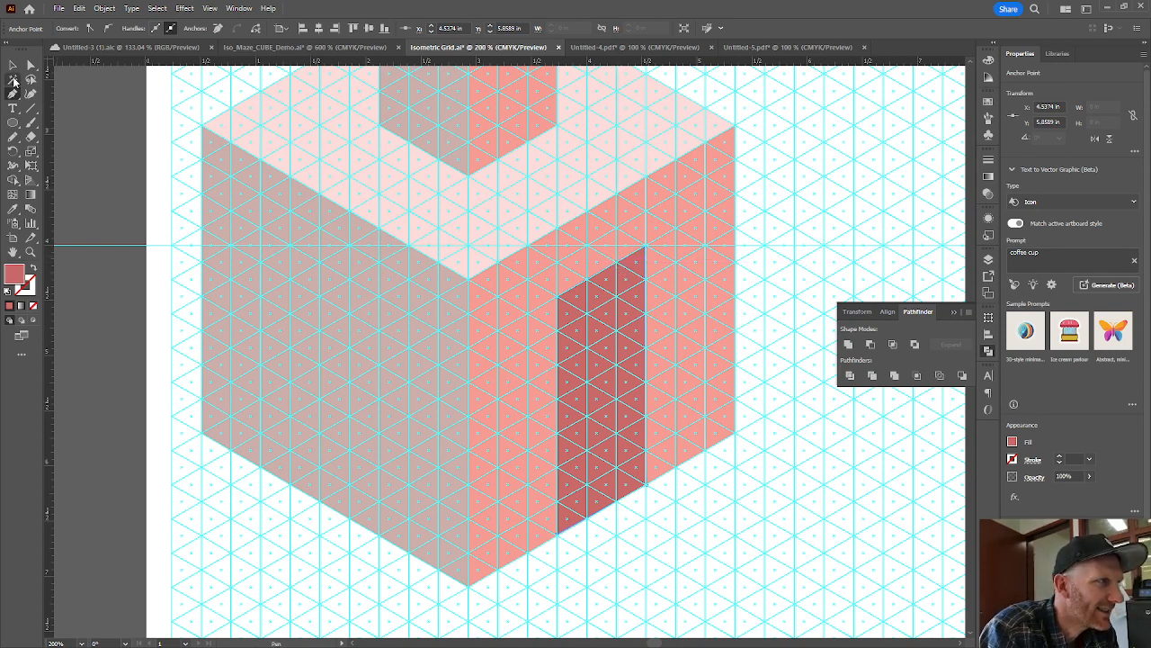
# Step: Deselect, then Pen-draw the jamb polygon along the doorway's edge
pyautogui.click(12, 64)
pyautogui.click(797, 507)
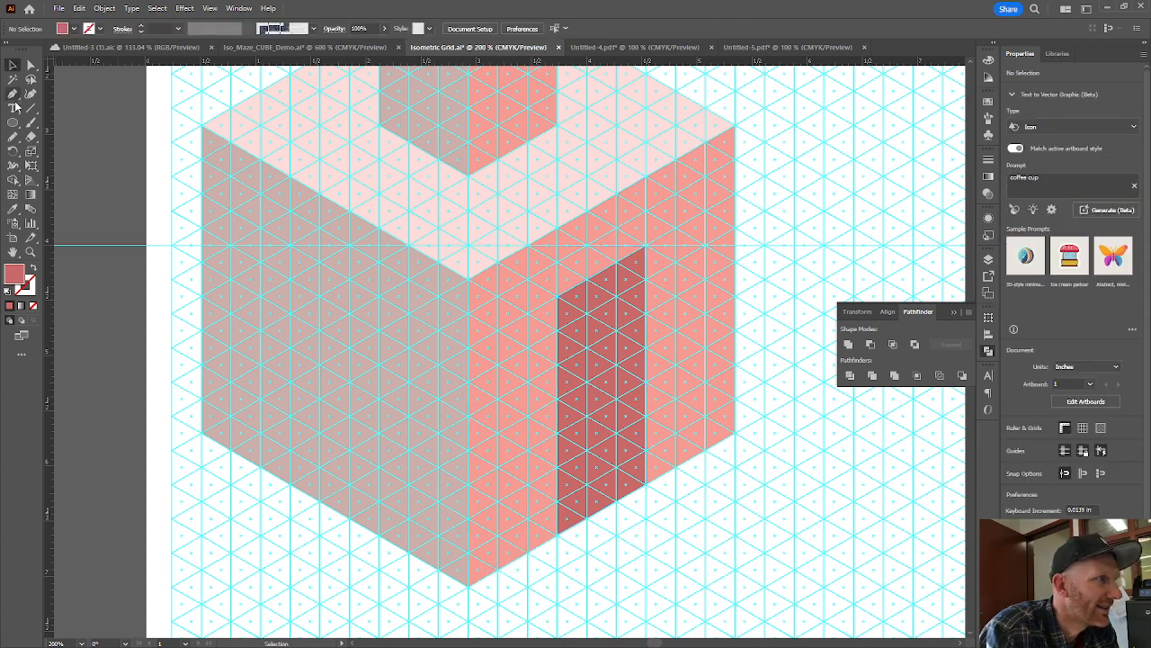
pyautogui.click(13, 94)
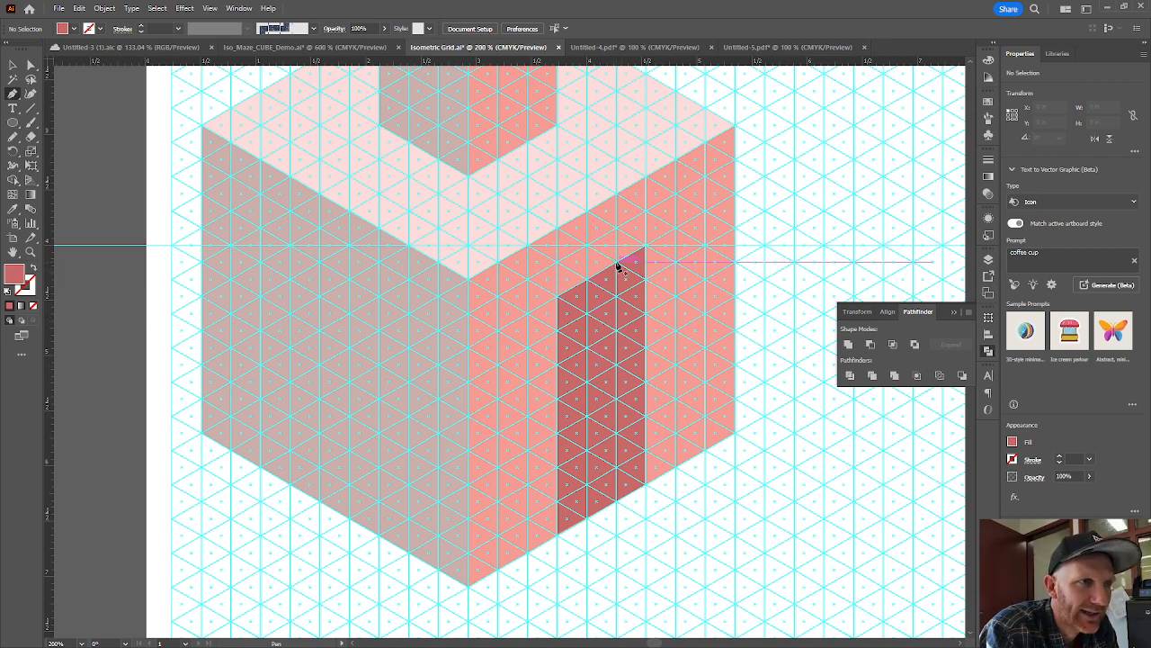
pyautogui.click(619, 264)
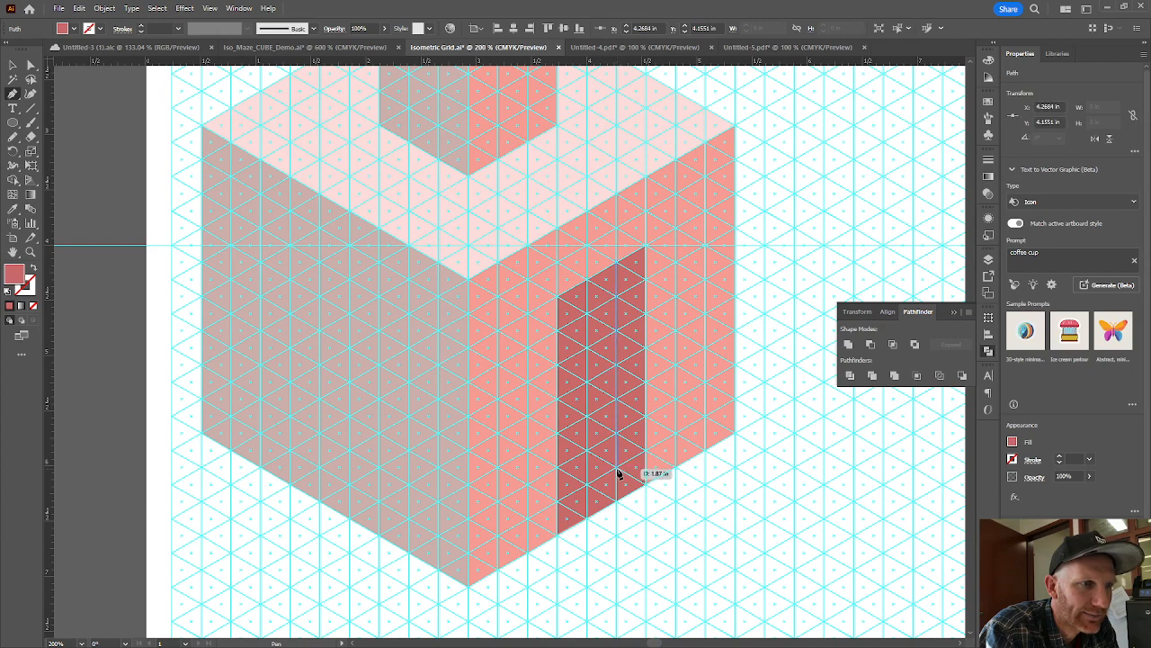
pyautogui.scroll(4, 617, 472)
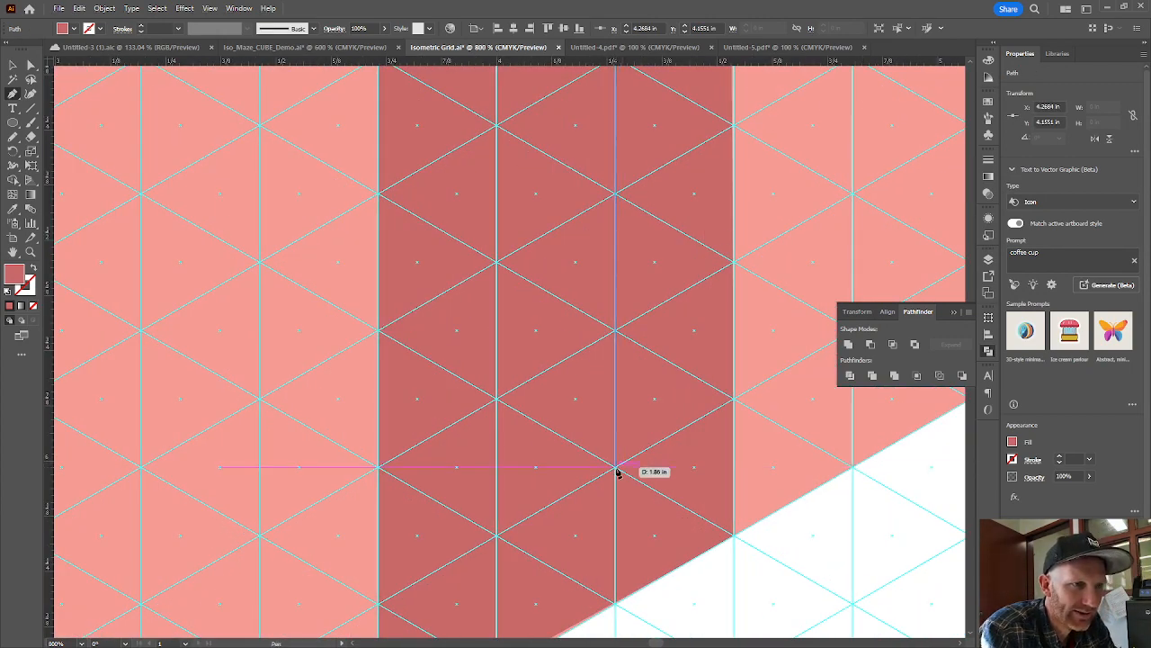
pyautogui.click(617, 467)
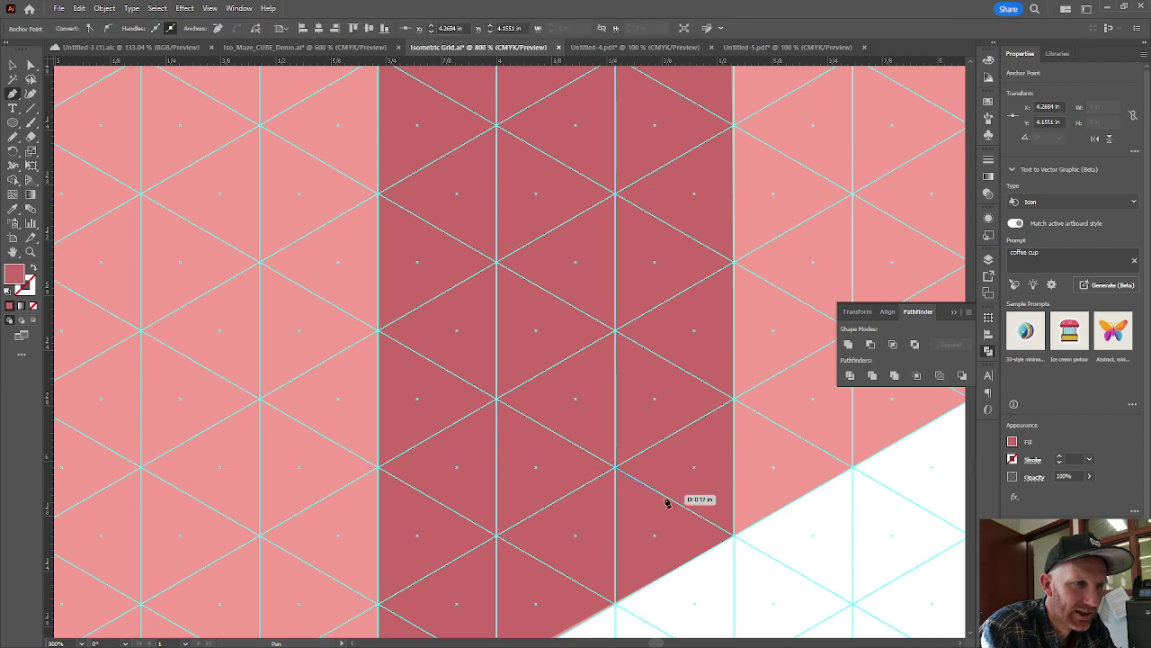
pyautogui.click(734, 538)
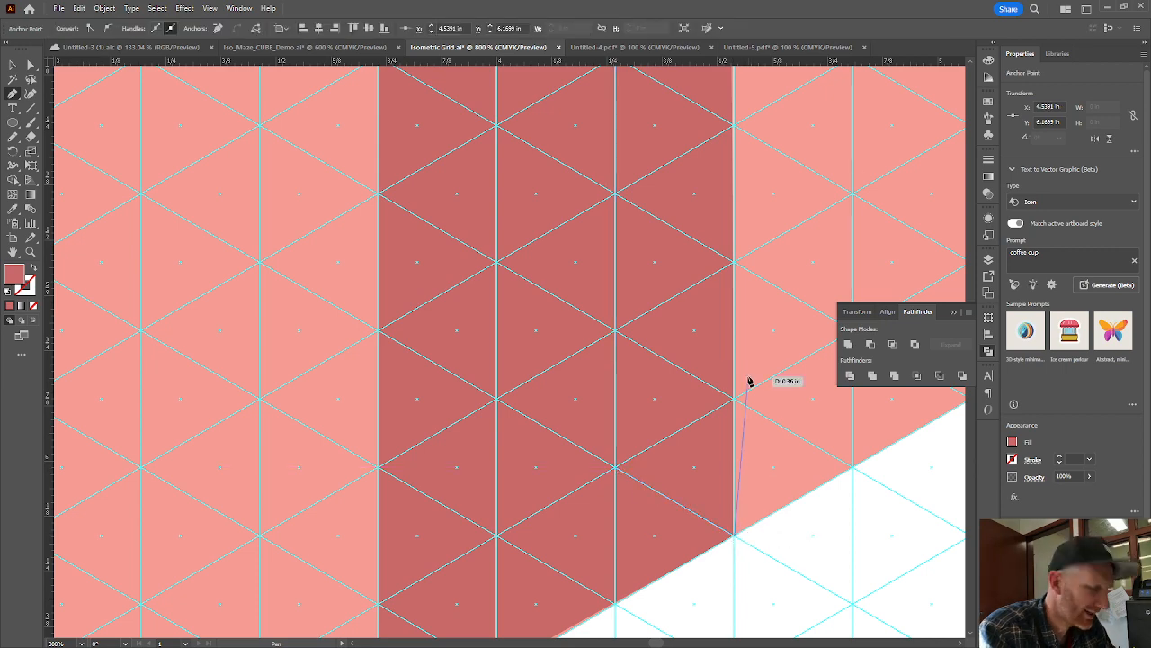
pyautogui.scroll(-2, 731, 375)
pyautogui.scroll(-3, 730, 376)
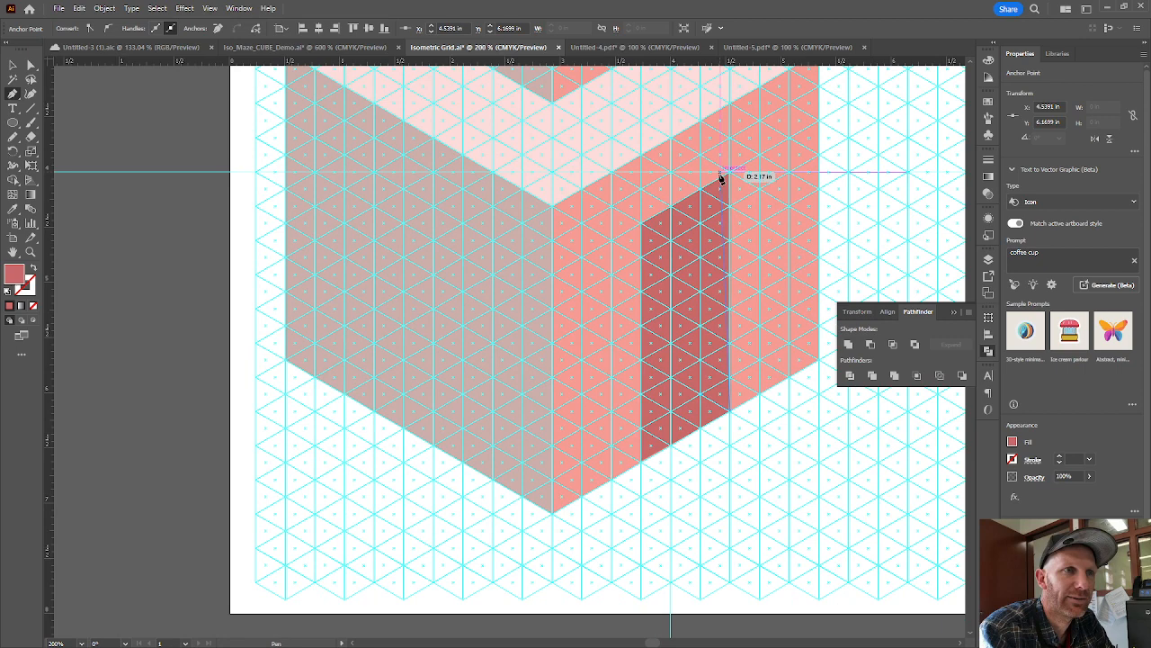
pyautogui.scroll(1, 733, 209)
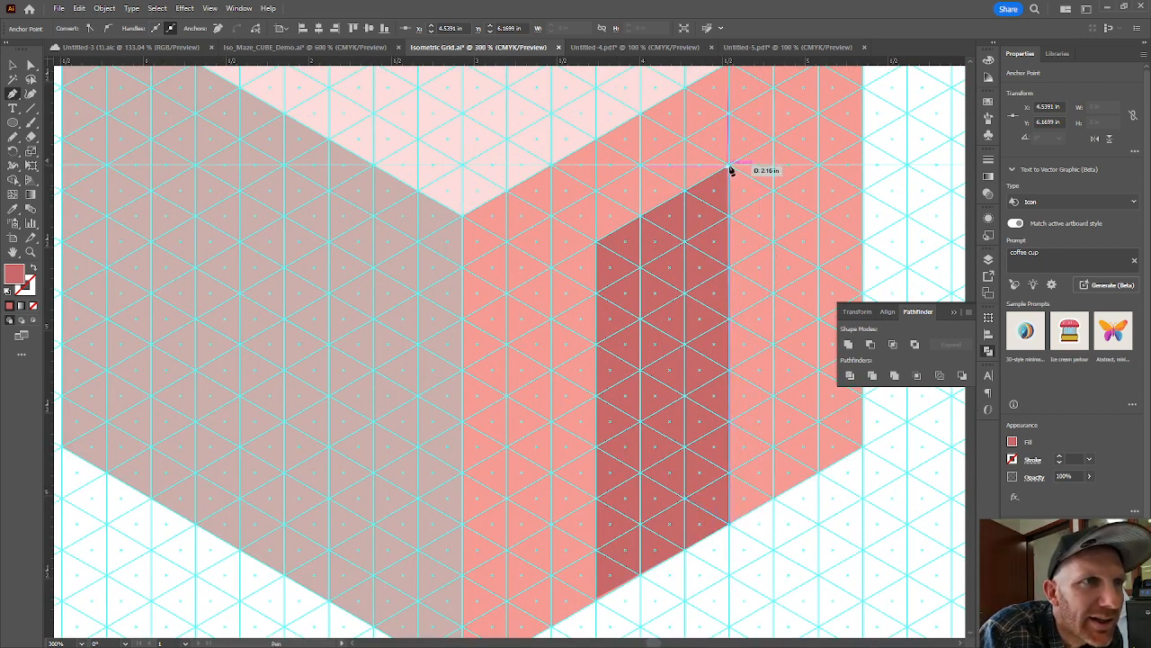
pyautogui.scroll(5, 735, 176)
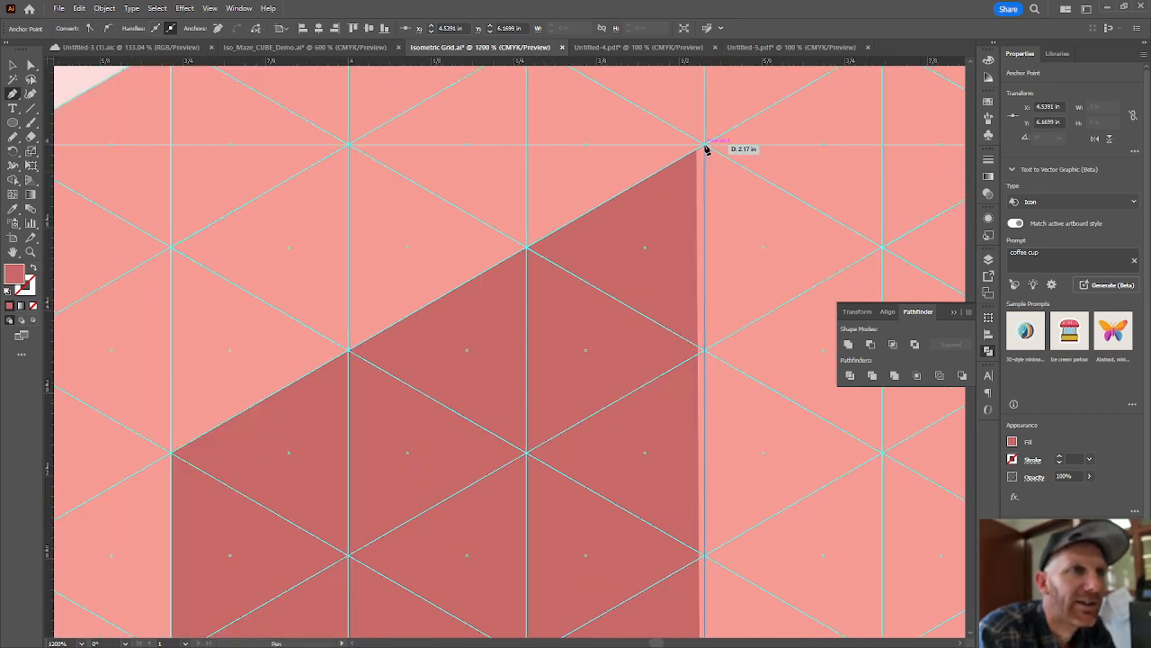
pyautogui.click(705, 146)
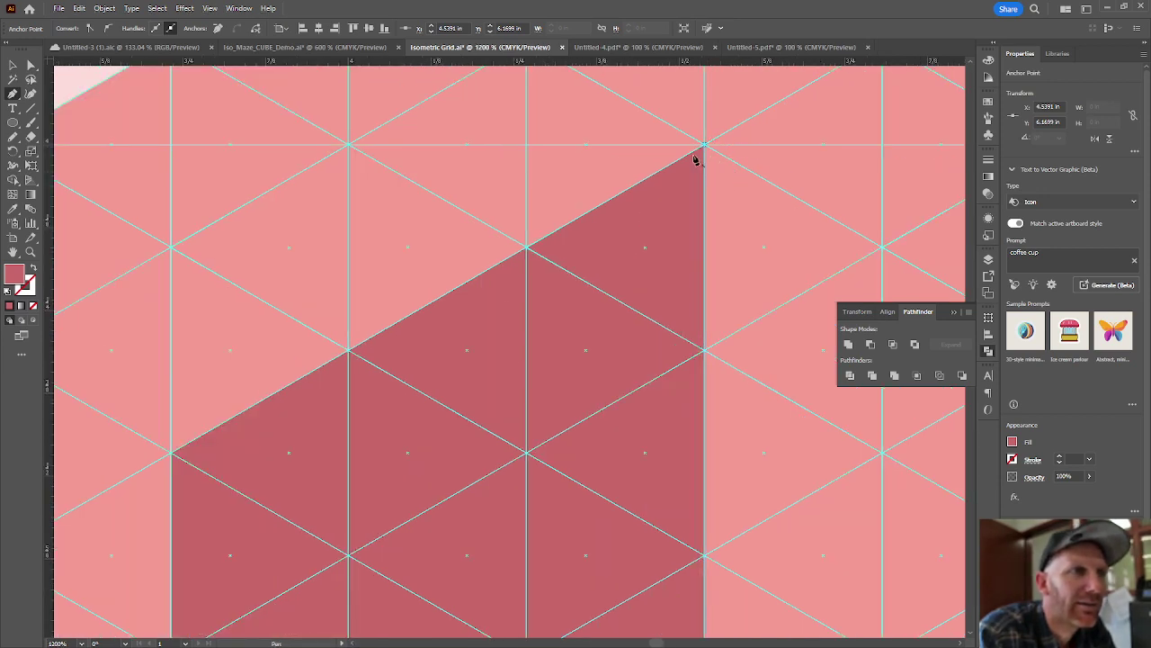
pyautogui.click(527, 252)
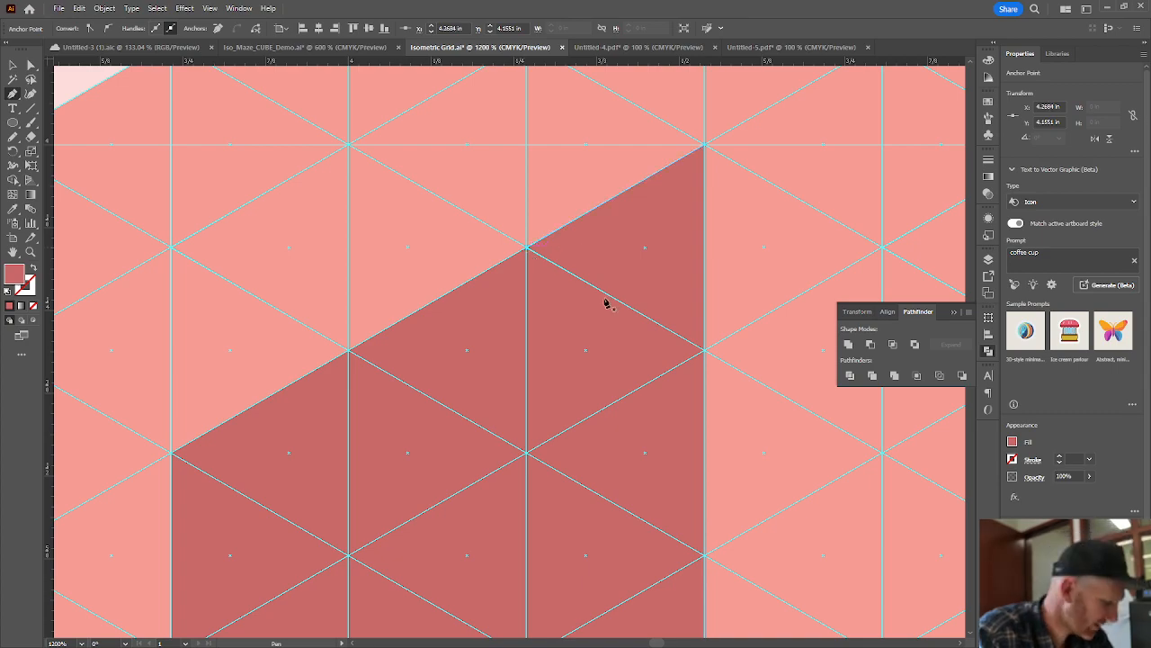
pyautogui.scroll(-4, 606, 303)
pyautogui.scroll(2, 608, 299)
pyautogui.scroll(-2, 608, 298)
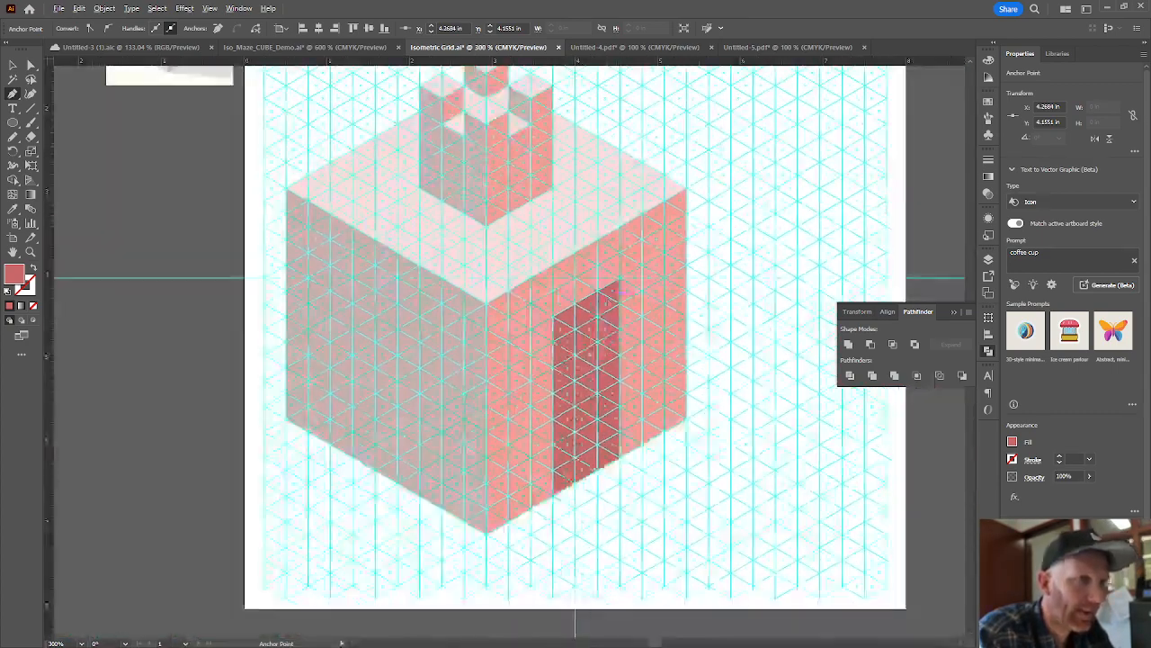
pyautogui.scroll(-1, 608, 298)
pyautogui.scroll(3, 331, 128)
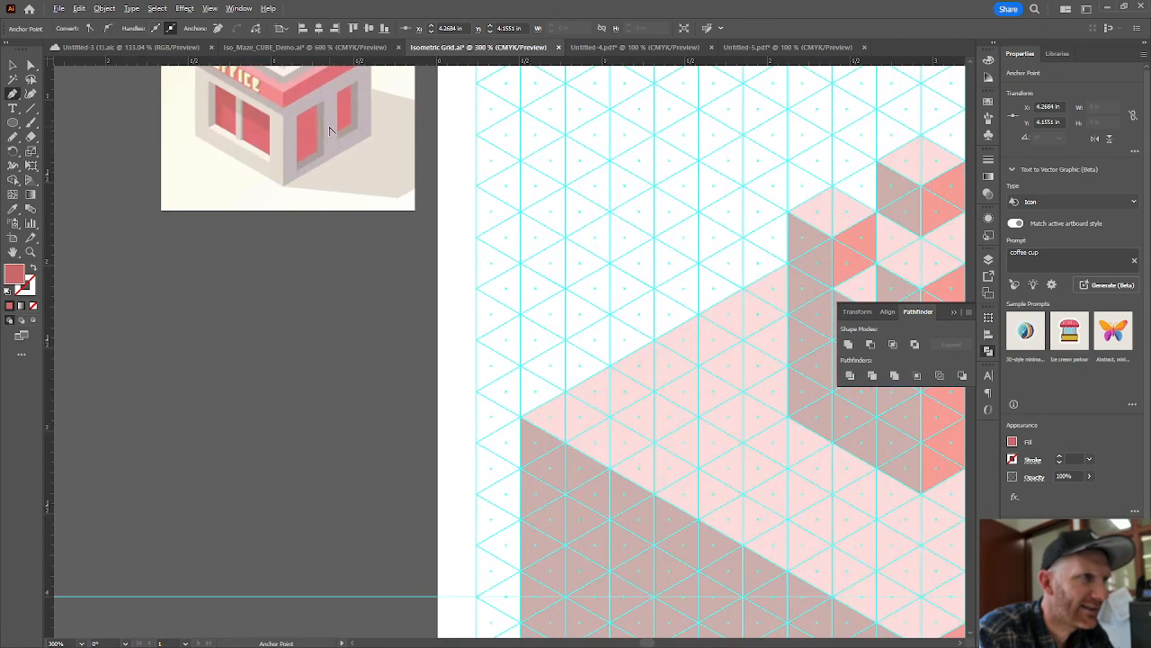
# Step: Fill the jamb with the grey wall colour sampled from the reference image
pyautogui.click(12, 209)
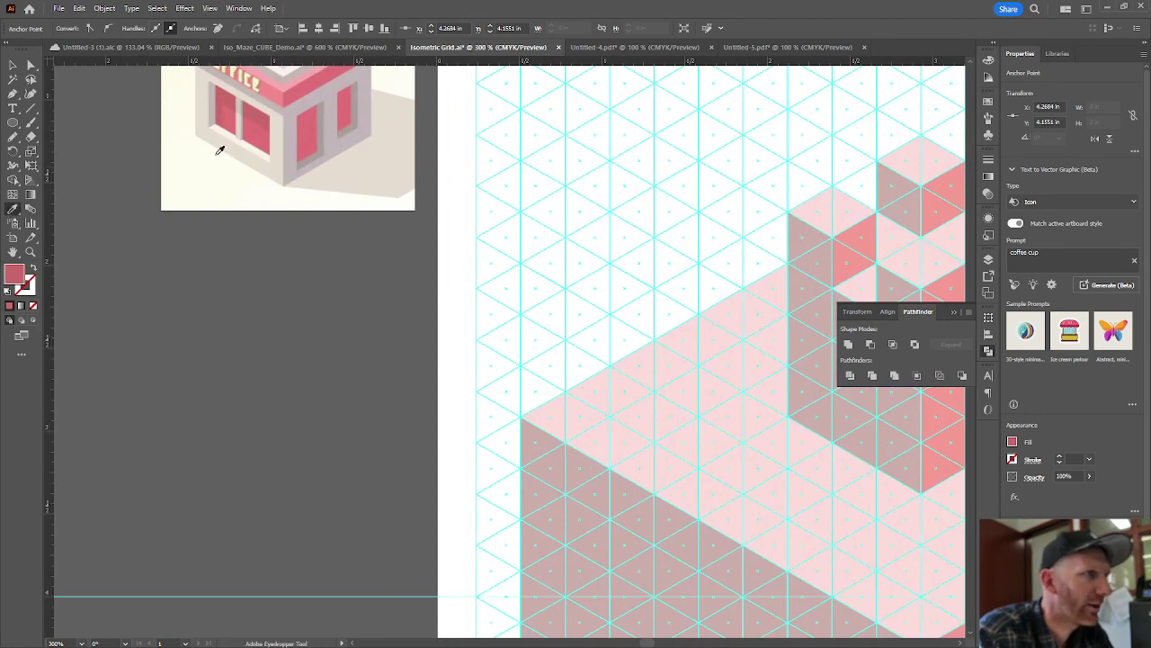
pyautogui.click(321, 130)
pyautogui.scroll(-2, 688, 241)
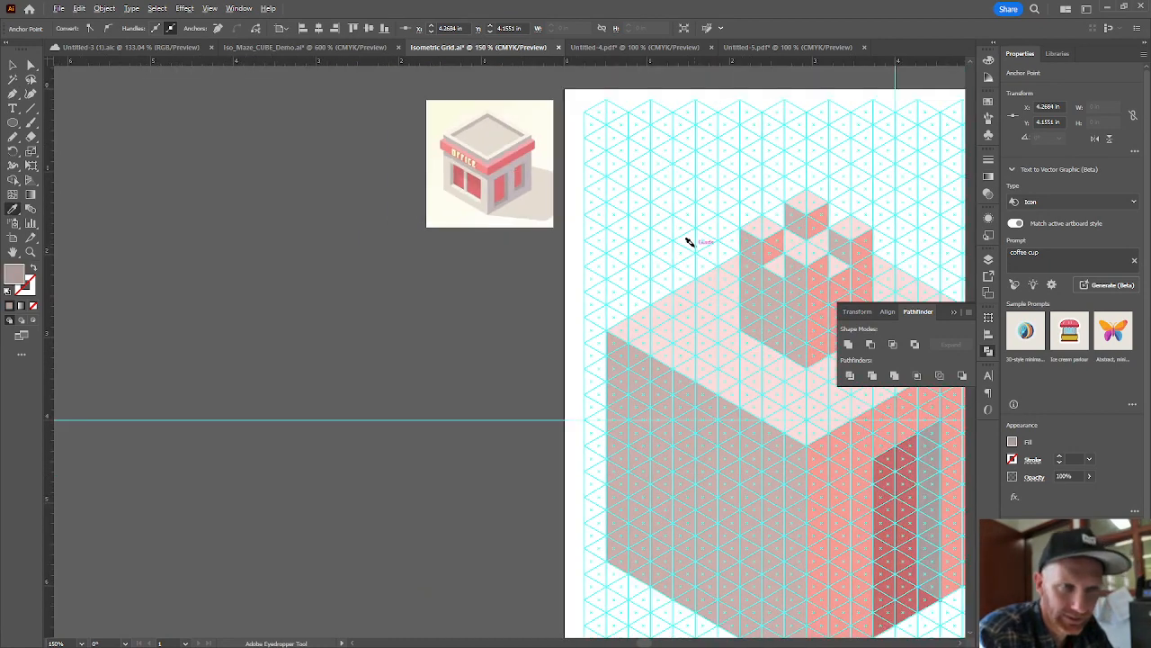
pyautogui.scroll(-2, 797, 303)
pyautogui.scroll(3, 804, 360)
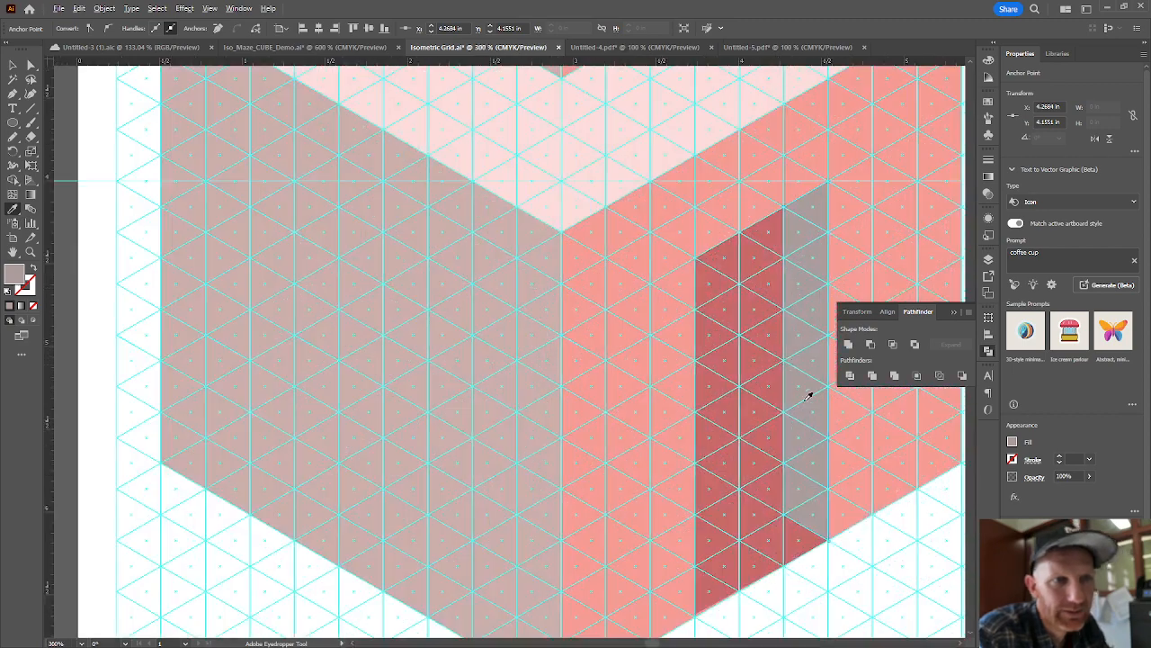
pyautogui.moveTo(822, 450); pyautogui.dragTo(639, 404)
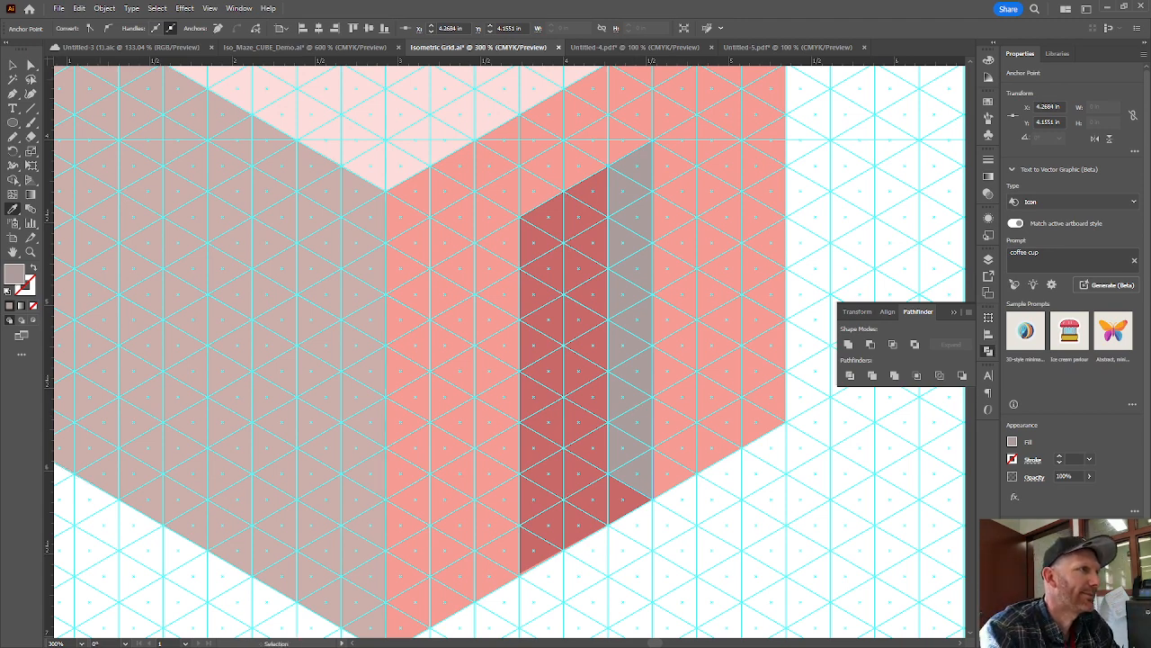
# Step: Pen-draw the floor ledge shape beneath the doorway's bottom edge
pyautogui.click(14, 93)
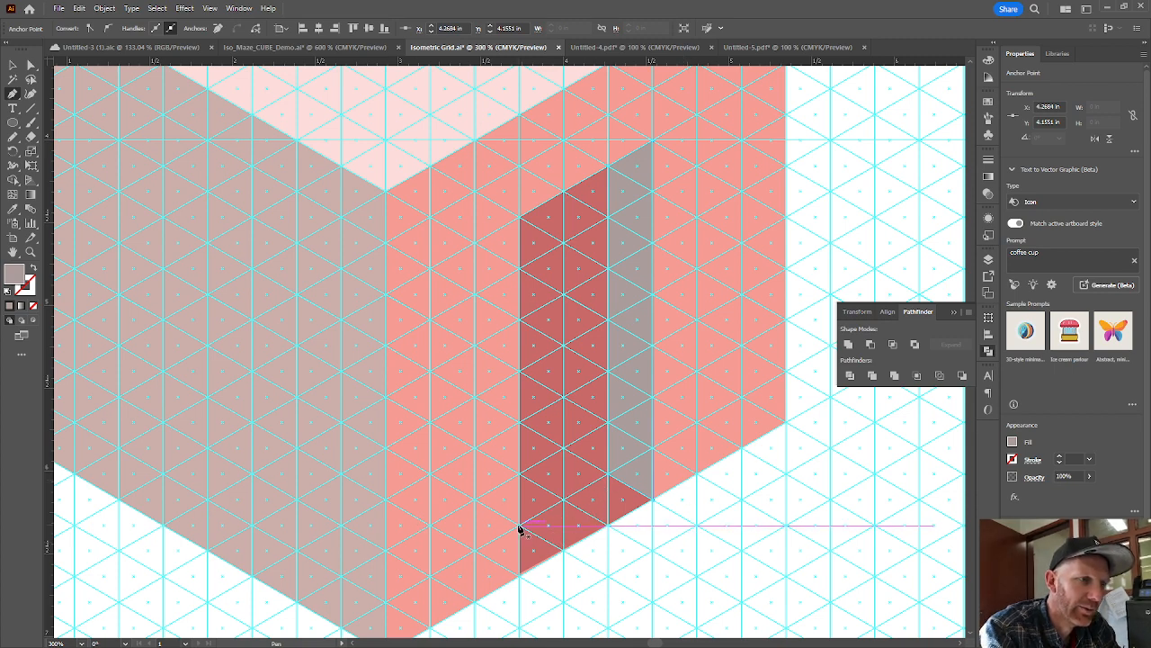
pyautogui.scroll(2, 496, 542)
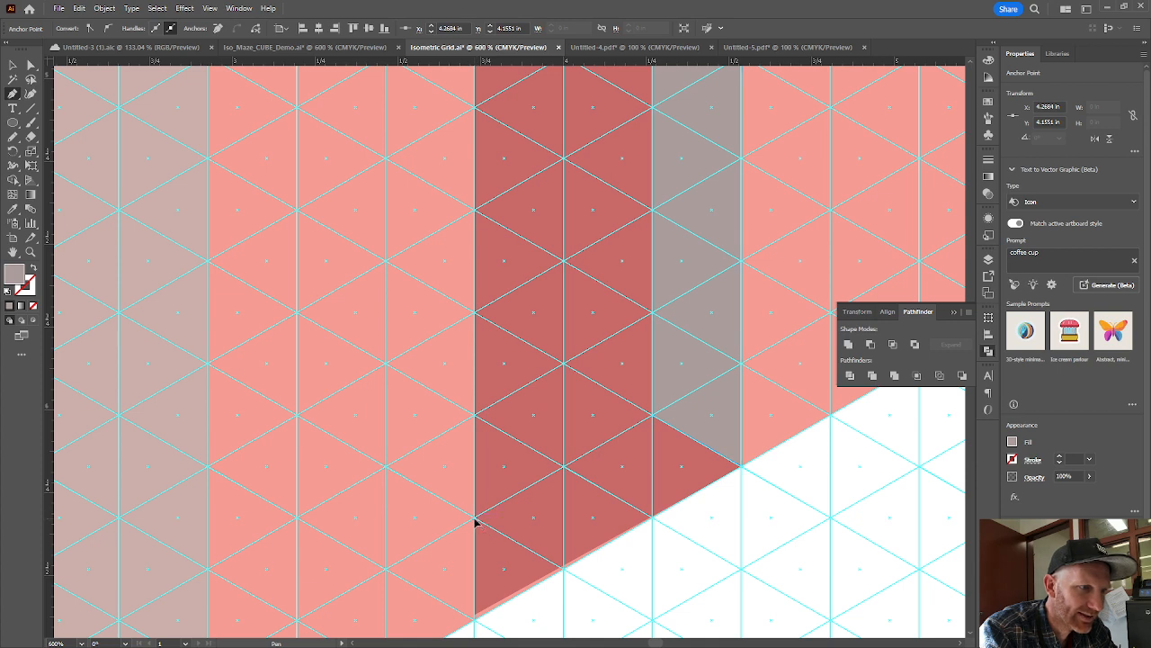
pyautogui.click(476, 522)
pyautogui.click(477, 623)
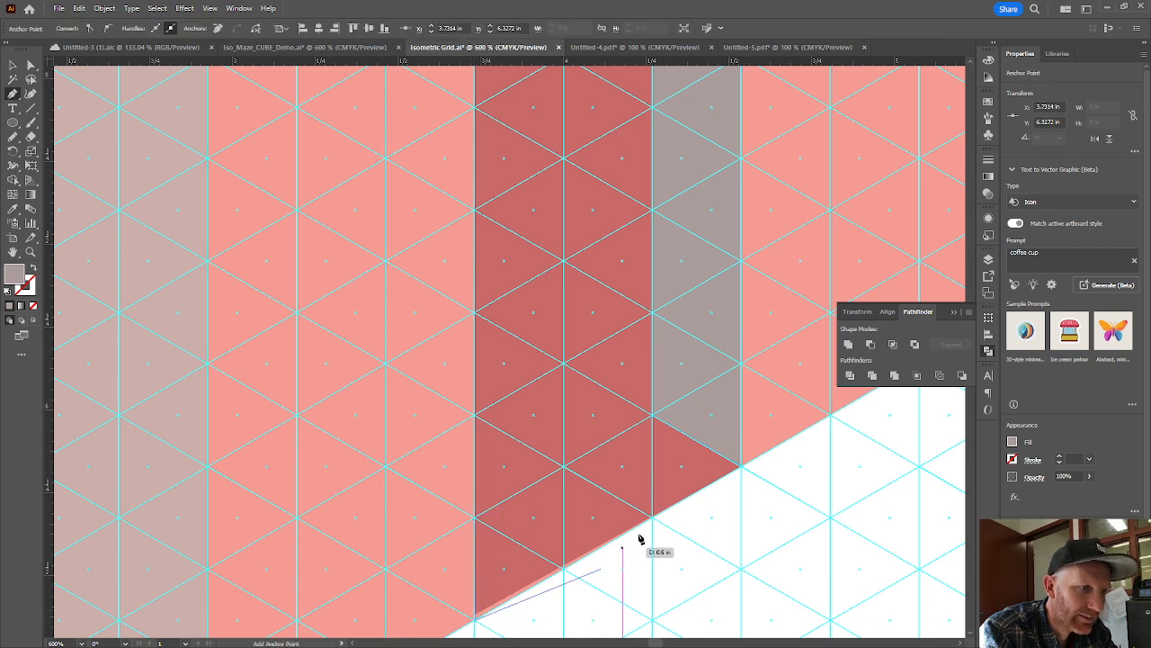
pyautogui.click(740, 469)
pyautogui.click(654, 419)
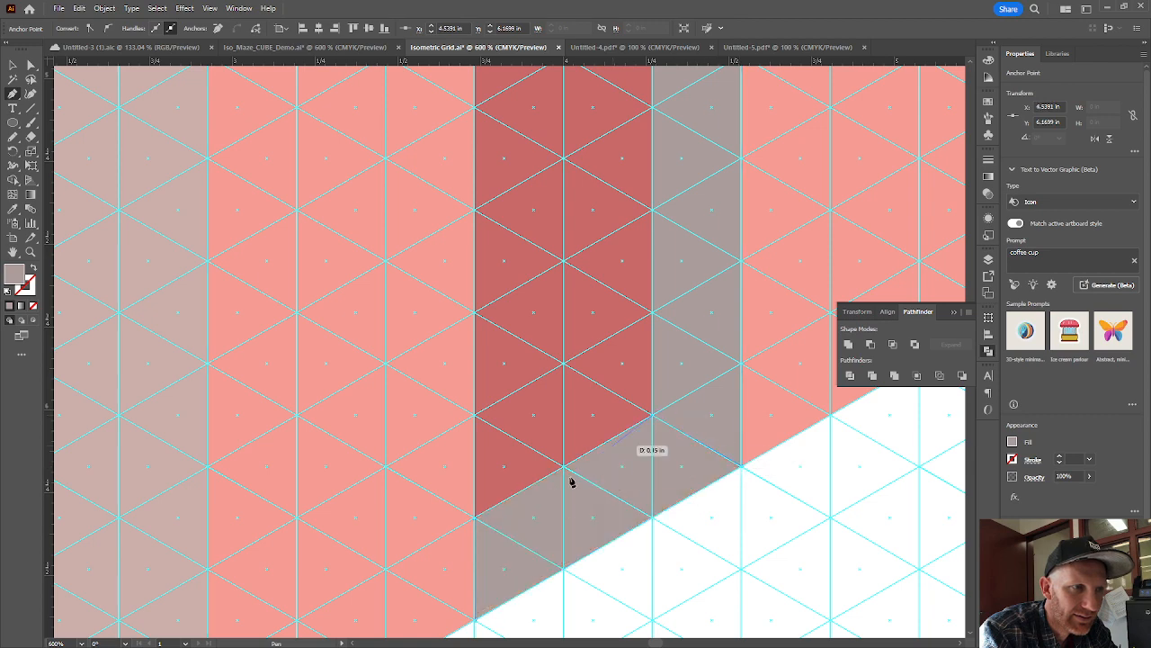
pyautogui.click(475, 522)
pyautogui.scroll(-2, 539, 477)
pyautogui.scroll(-2, 539, 476)
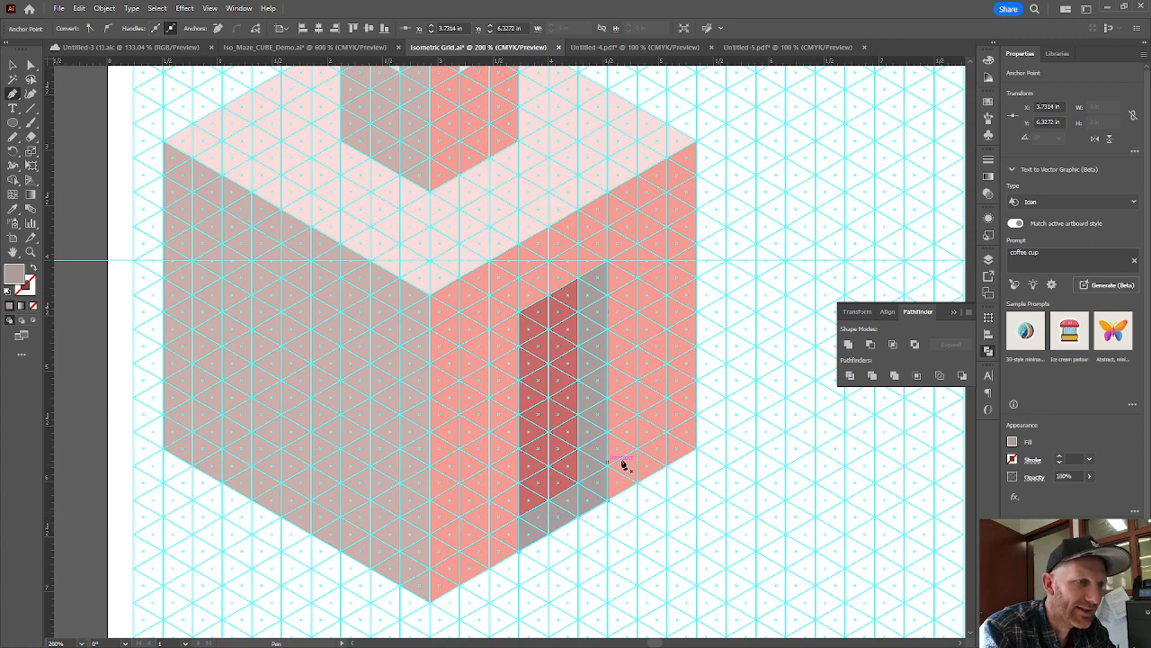
# Step: Fill the ledge with a sampled lighter grey and deselect everything
pyautogui.press('i')
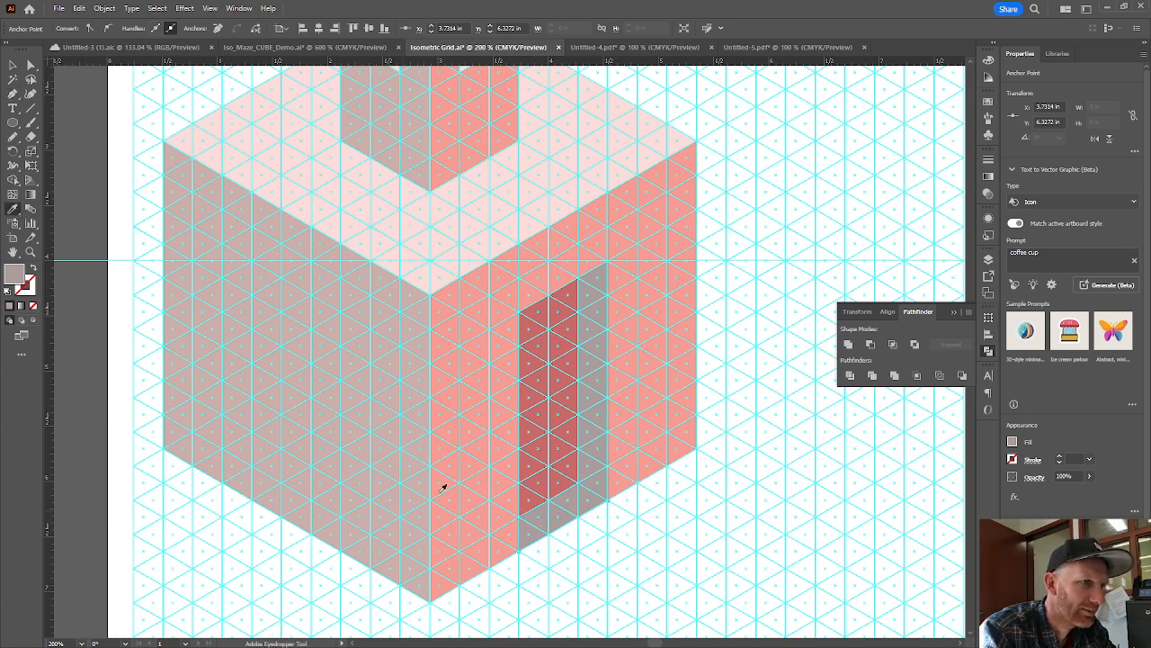
pyautogui.click(396, 467)
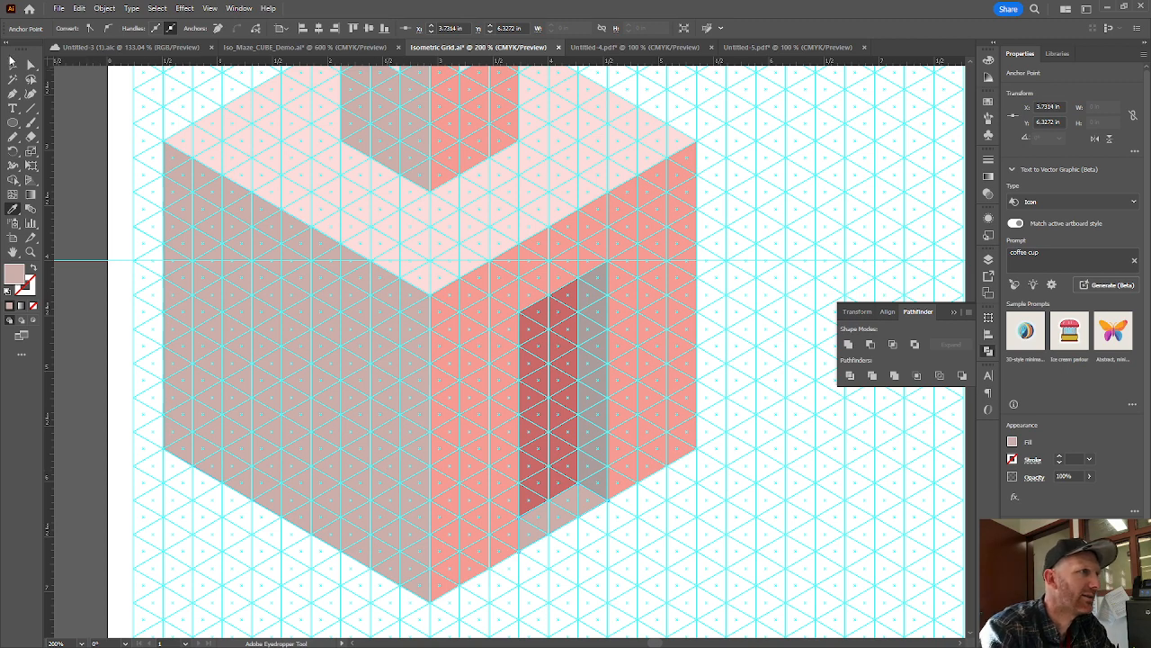
pyautogui.click(13, 63)
pyautogui.click(592, 511)
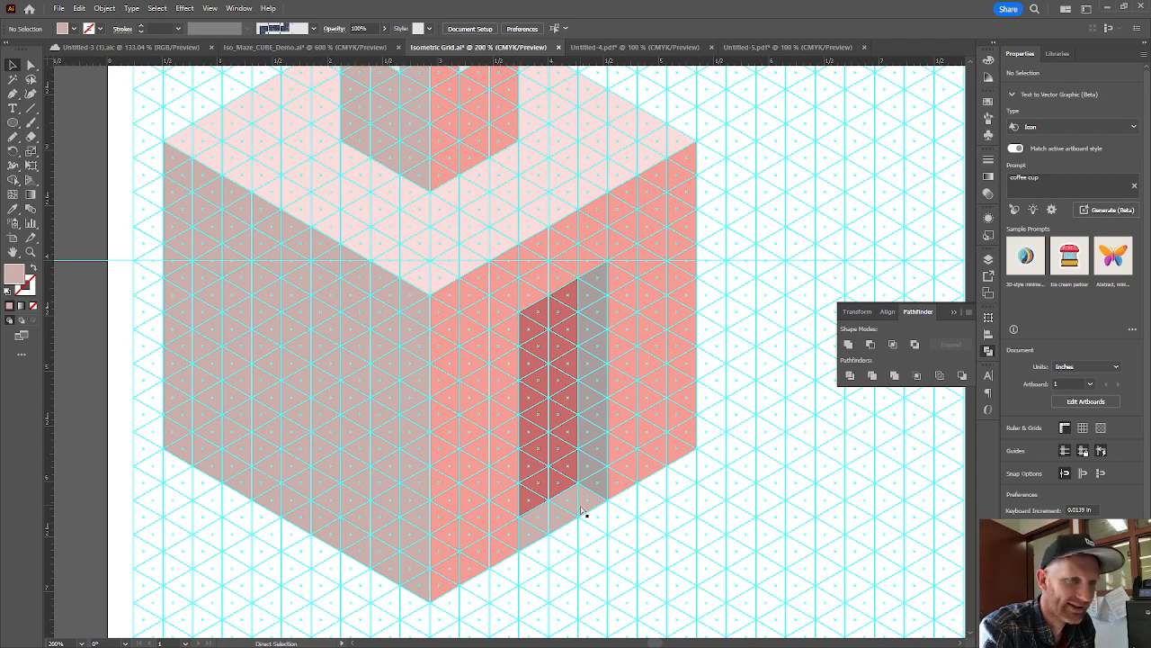
# Step: Hide the grid guides and select the right doorway's shapes together
pyautogui.hotkey('ctrl', ';')
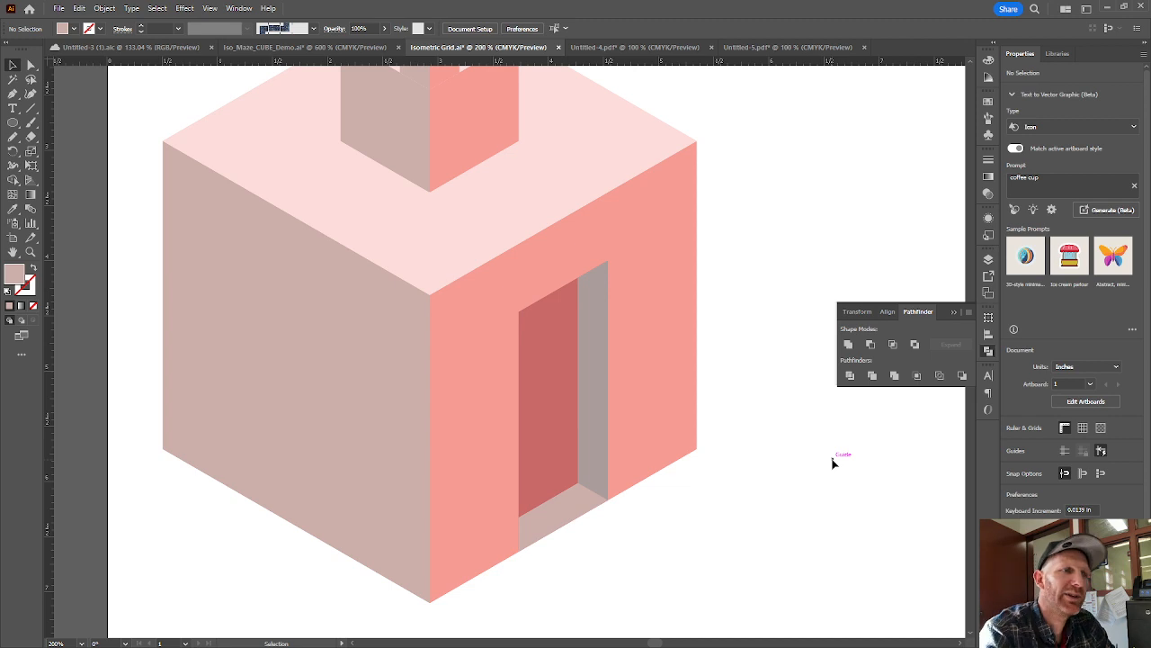
pyautogui.click(593, 506)
pyautogui.keyDown('shift'); pyautogui.click(586, 425); pyautogui.keyUp('shift')
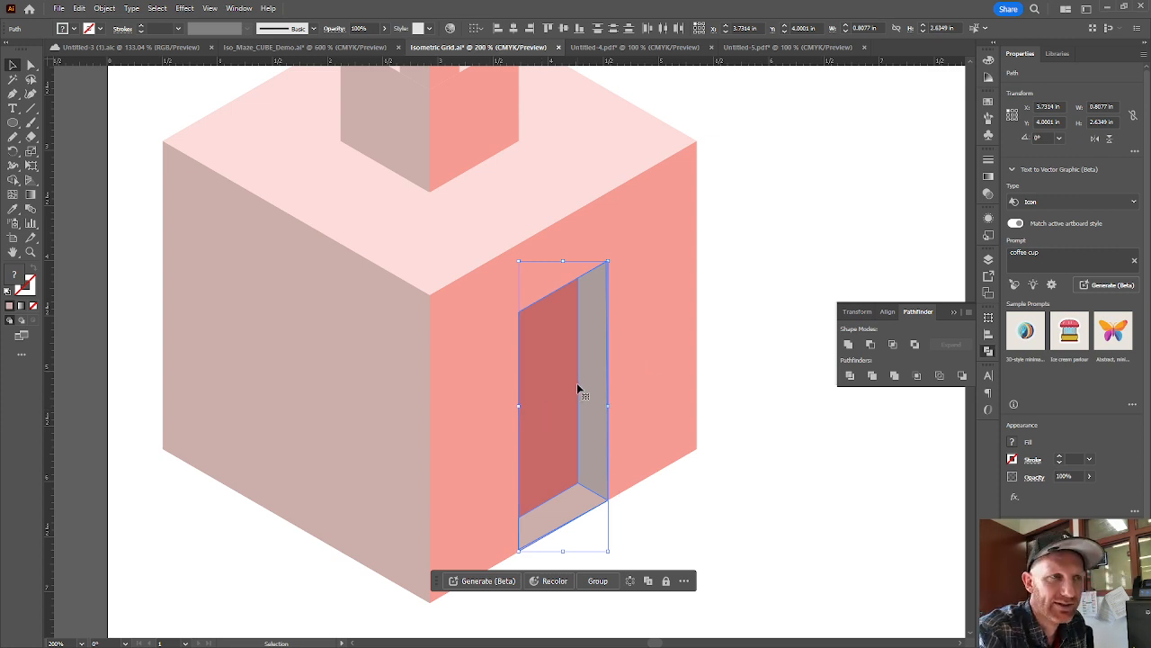
# Step: Alt-drag a copy of the doorway onto the left face, group it and reposition it
pyautogui.moveTo(570, 434)
pyautogui.mouseDown()
pyautogui.moveTo(209, 444)
pyautogui.moveTo(218, 440)
pyautogui.mouseUp()
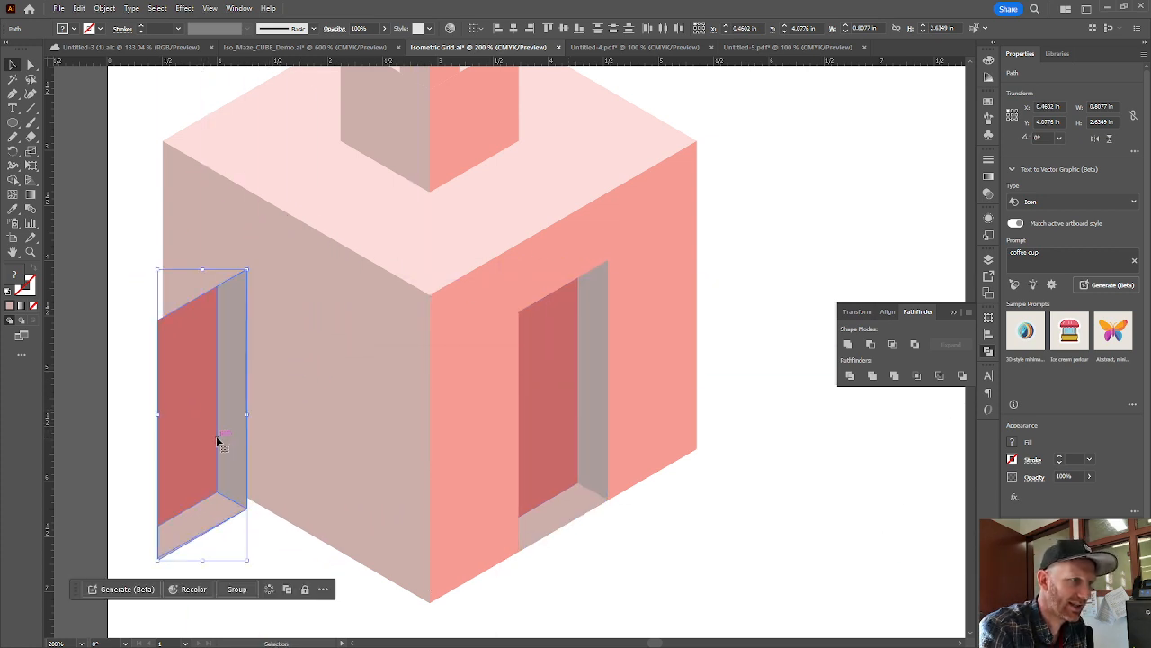
pyautogui.hotkey('ctrl', 'g')
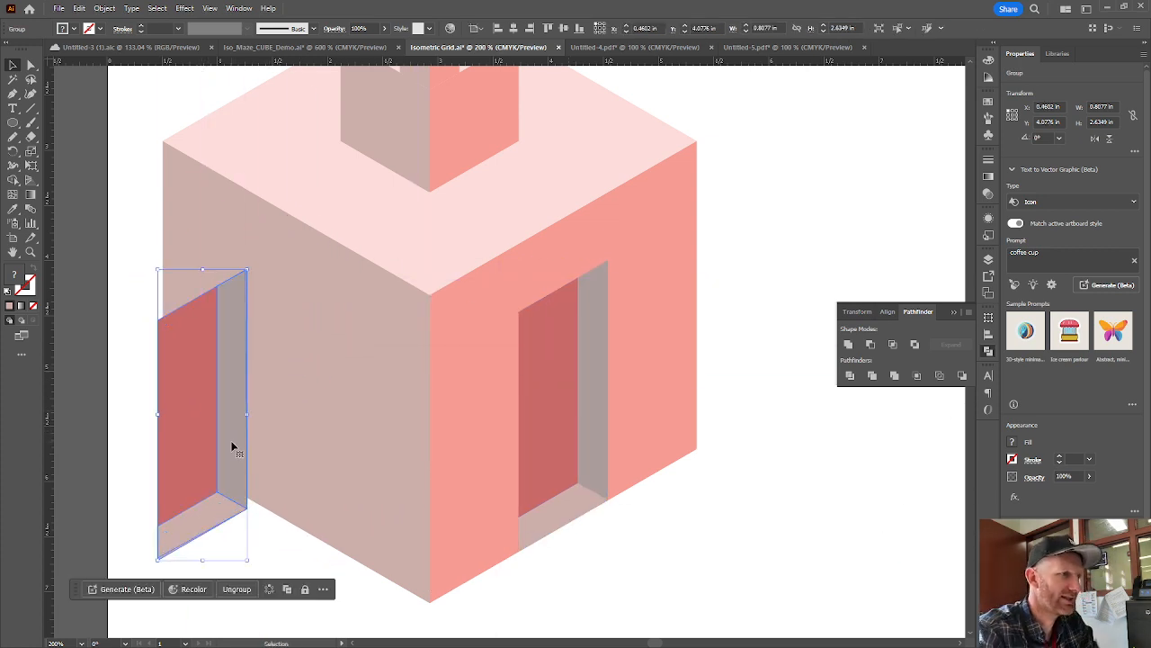
pyautogui.moveTo(184, 392)
pyautogui.mouseDown()
pyautogui.moveTo(293, 374)
pyautogui.moveTo(275, 388)
pyautogui.mouseUp()
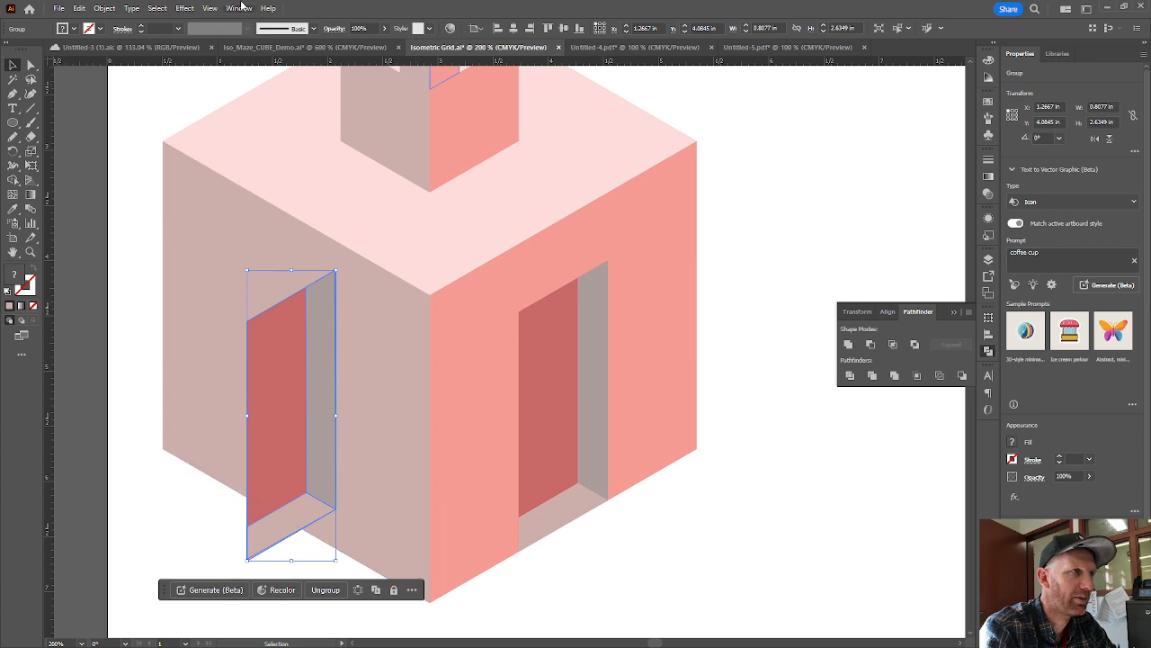
# Step: Mirror the copied doorway with Object > Transform > Reflect, Vertical
pyautogui.click(104, 8)
pyautogui.moveTo(129, 21)
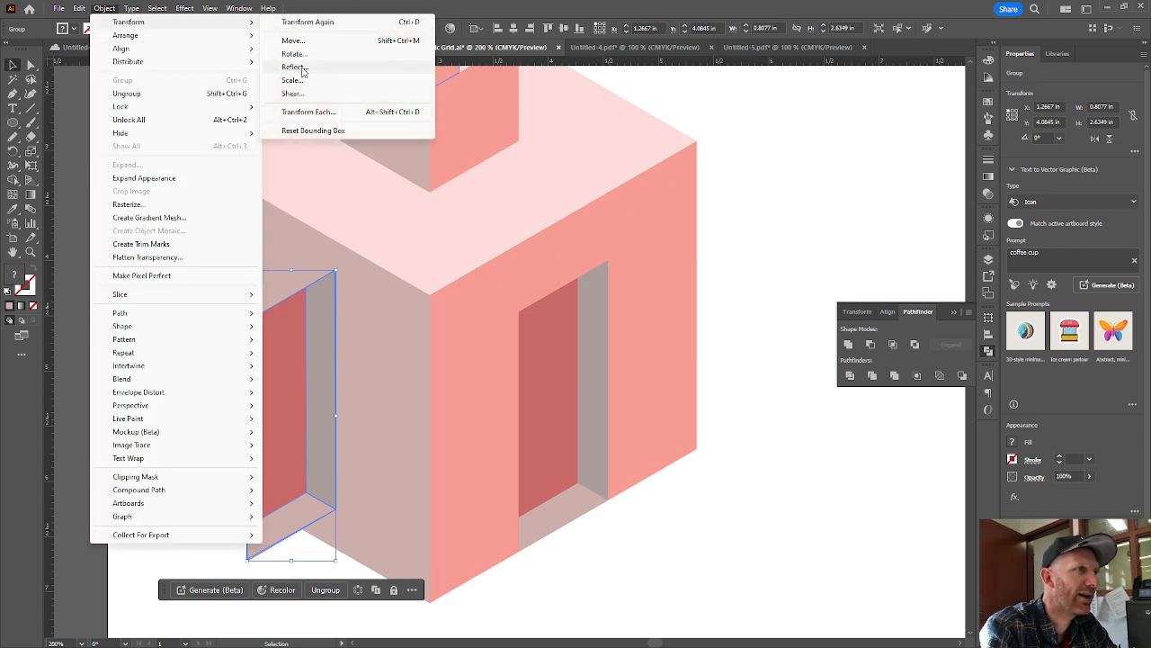
pyautogui.click(295, 66)
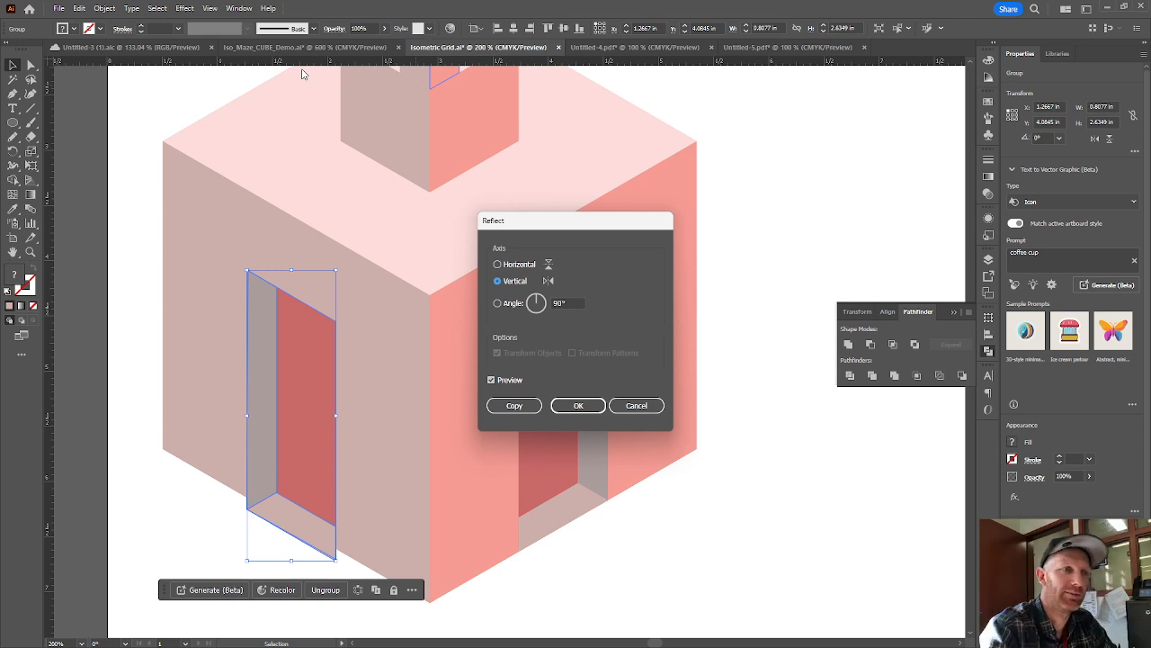
pyautogui.click(576, 406)
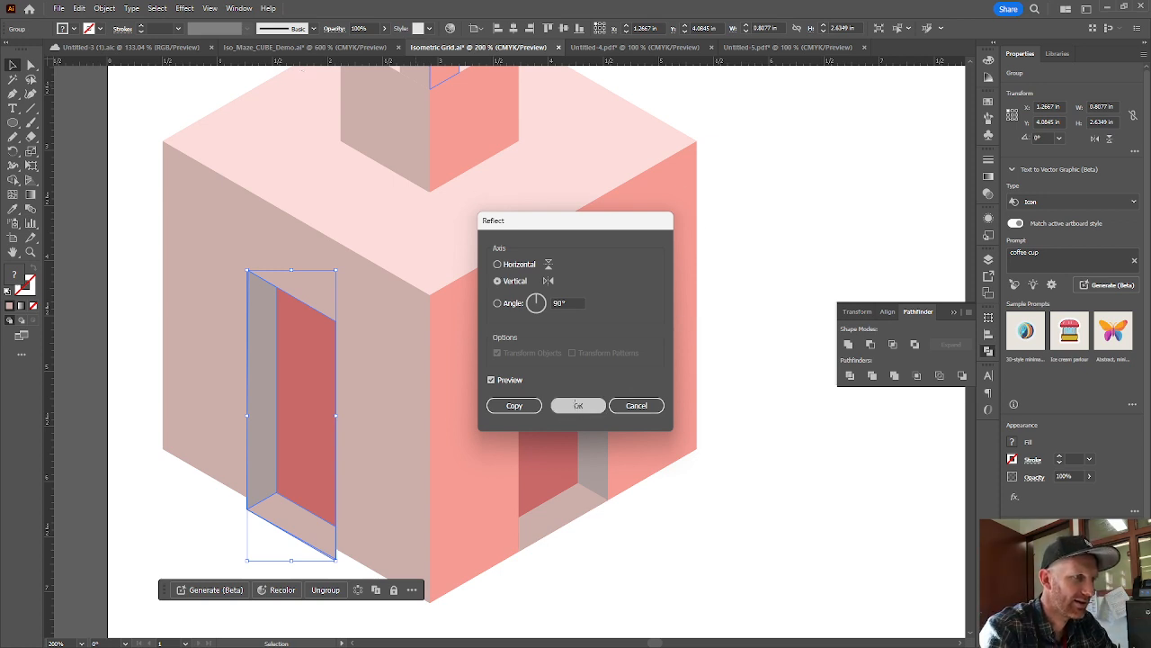
pyautogui.click(679, 565)
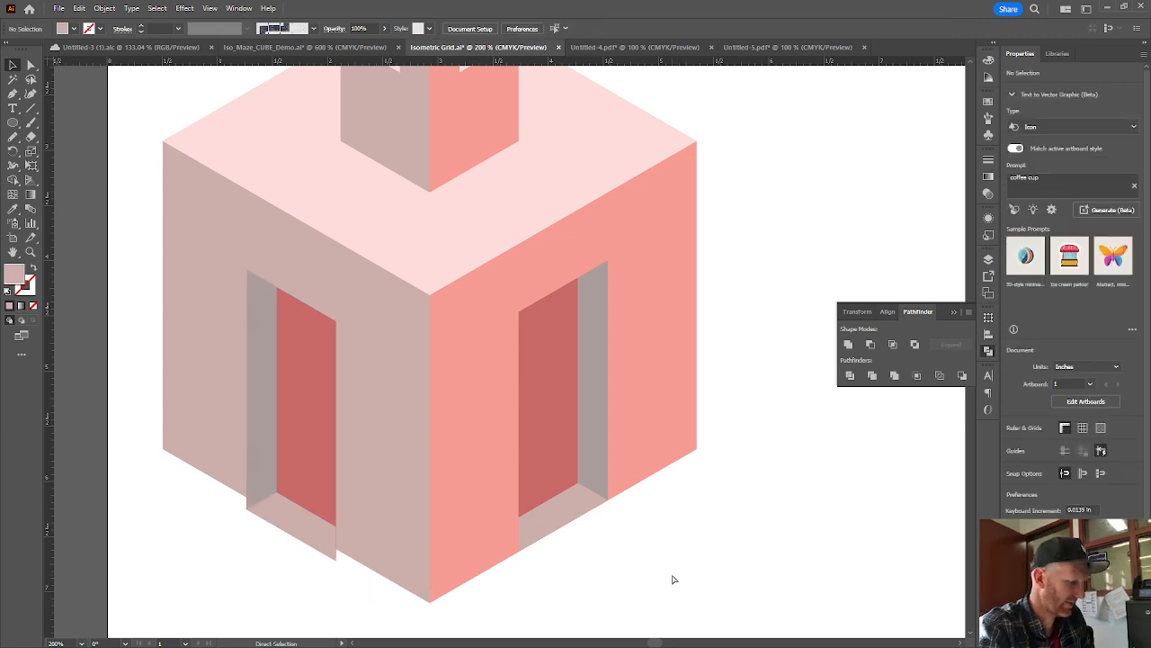
# Step: Show guides, snap the left doorway group onto the grid lines, then hide the guides
pyautogui.hotkey('ctrl', ';')
pyautogui.scroll(3, 318, 530)
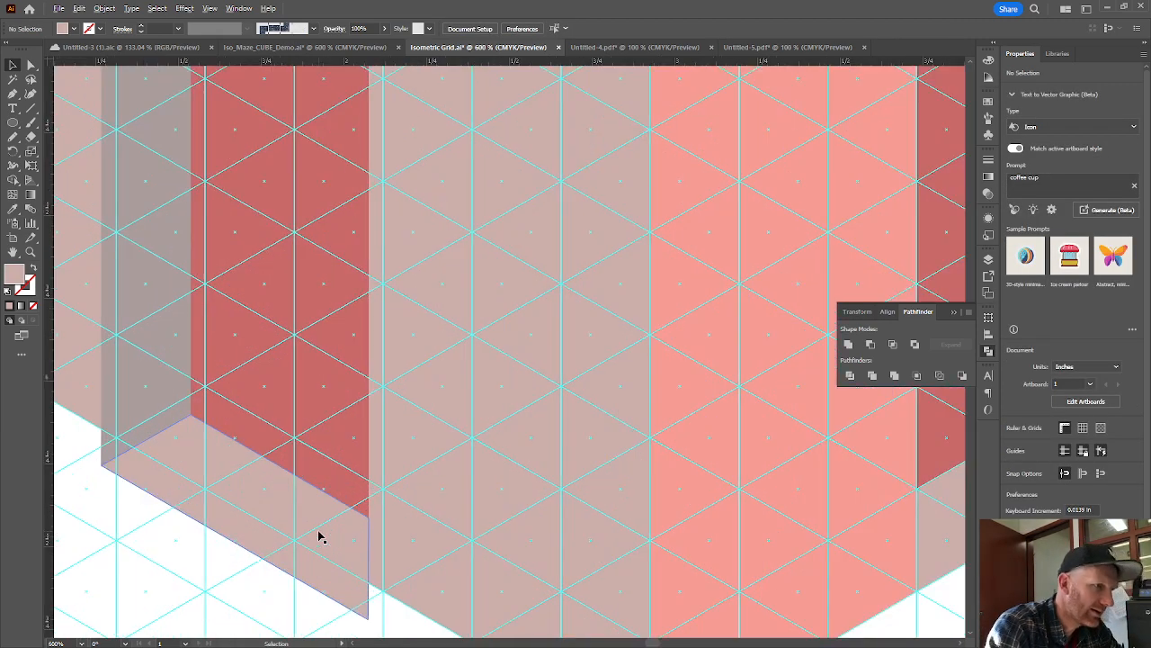
pyautogui.moveTo(136, 454)
pyautogui.mouseDown()
pyautogui.moveTo(165, 421)
pyautogui.moveTo(152, 434)
pyautogui.mouseUp()
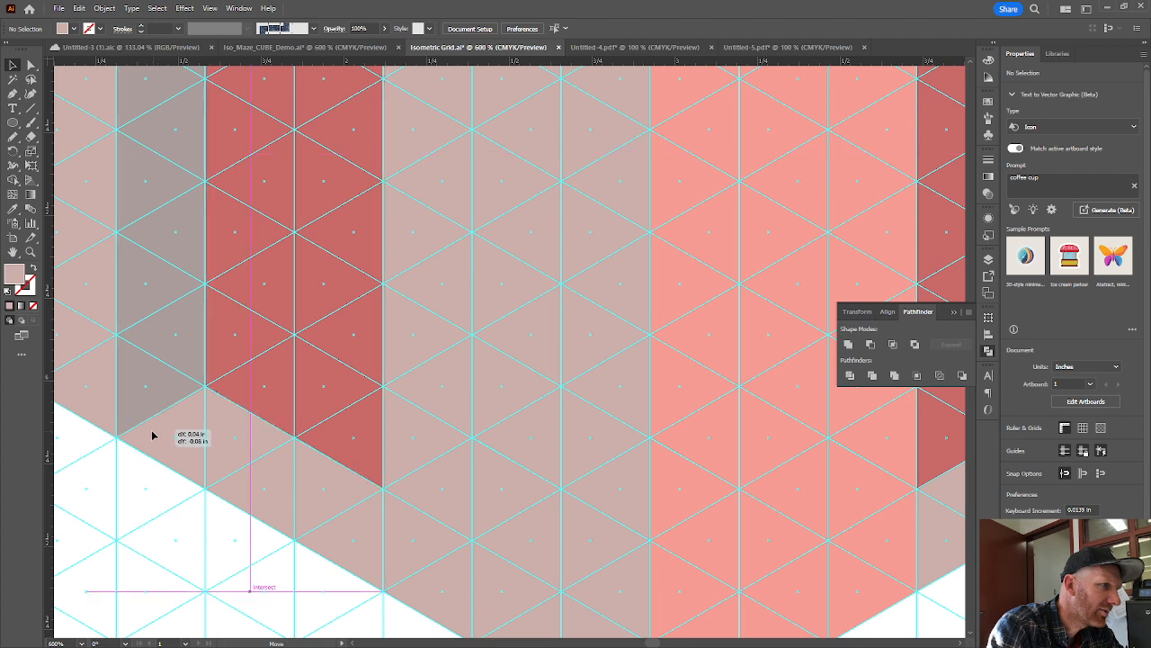
pyautogui.moveTo(152, 435); pyautogui.dragTo(150, 429)
pyautogui.click(164, 488)
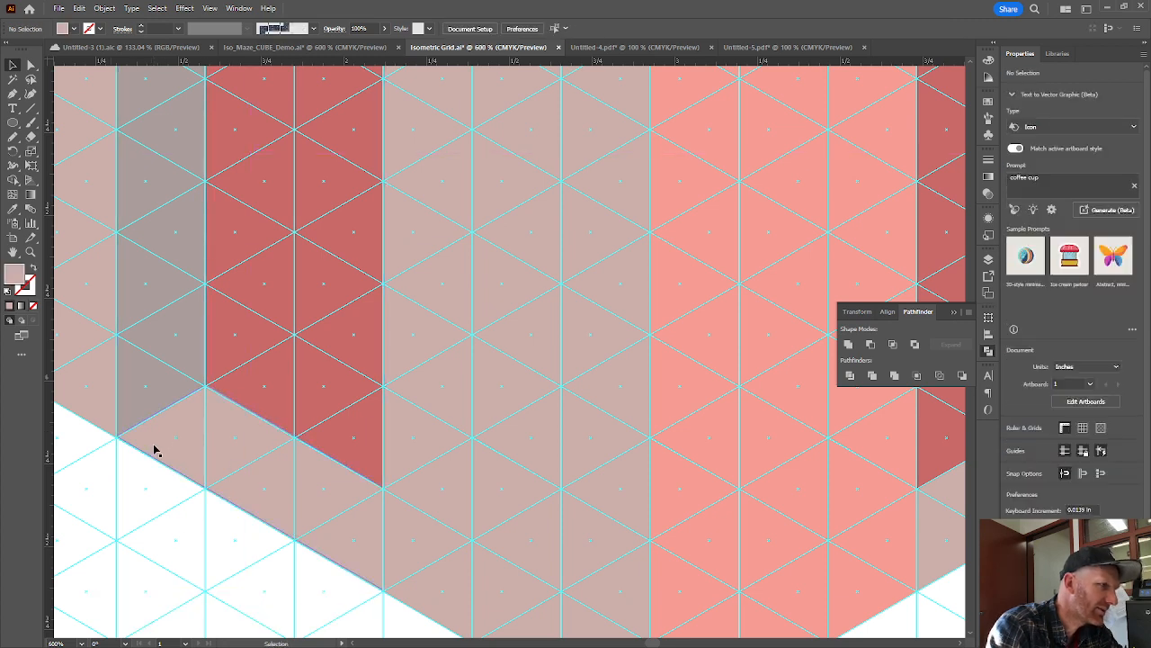
pyautogui.scroll(-2, 202, 456)
pyautogui.scroll(-2, 204, 457)
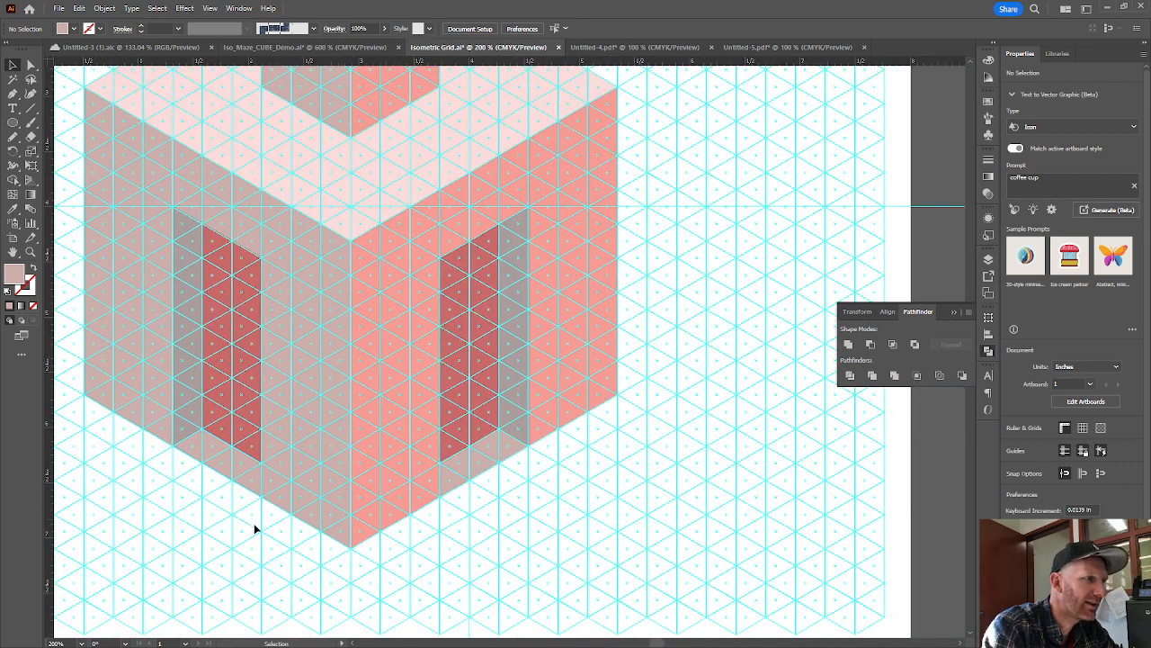
pyautogui.hotkey('ctrl', ';')
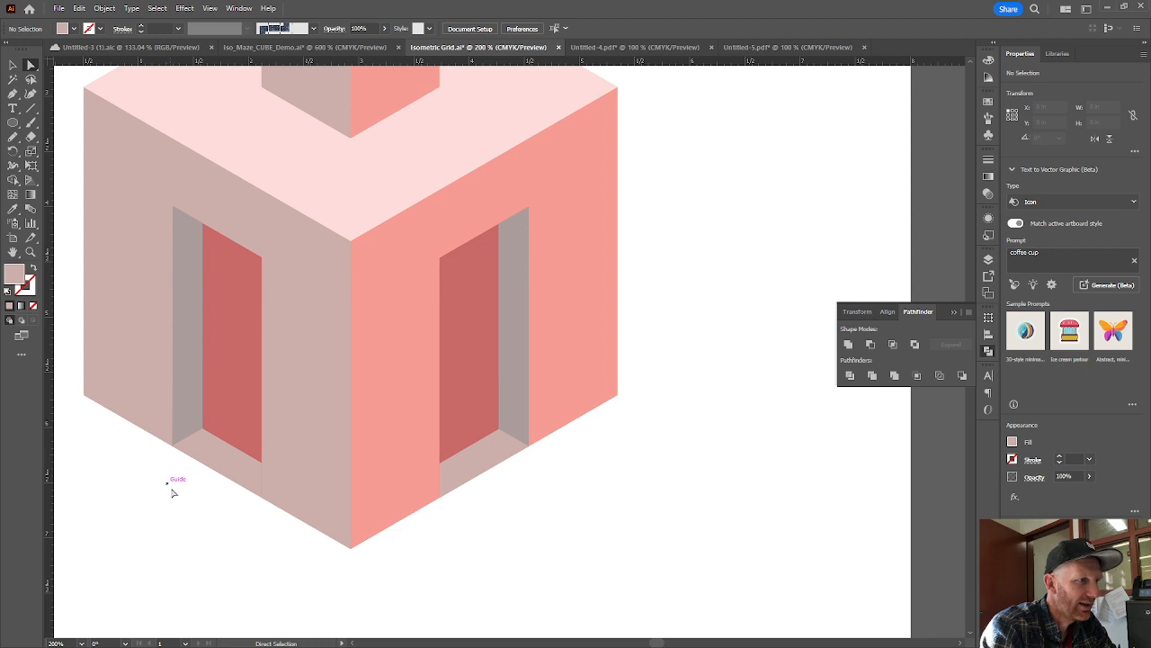
# Step: Direct-select the left floor ledge and give its fill a lighter pink in the Color Picker
pyautogui.click(239, 469)
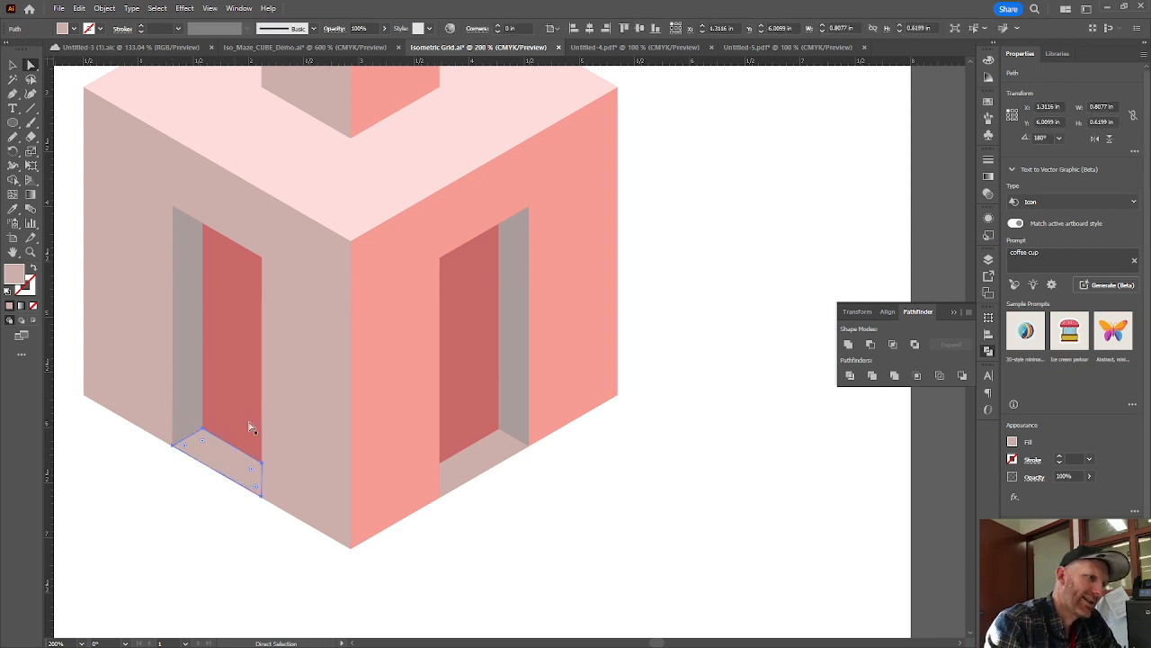
pyautogui.doubleClick(16, 276)
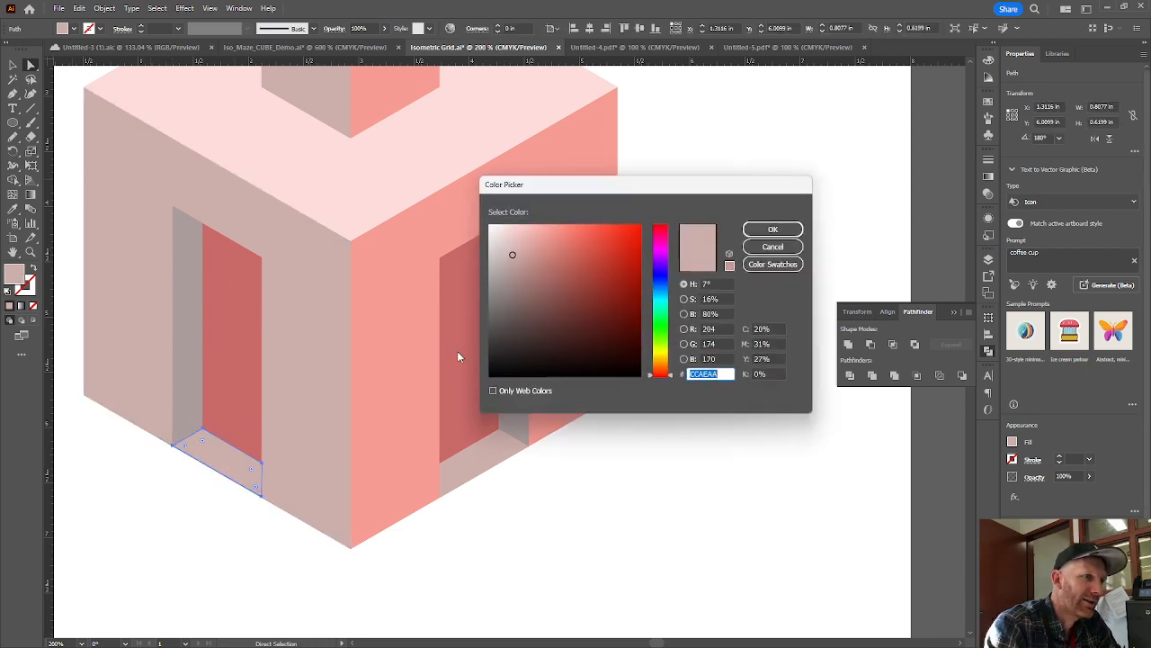
pyautogui.click(512, 248)
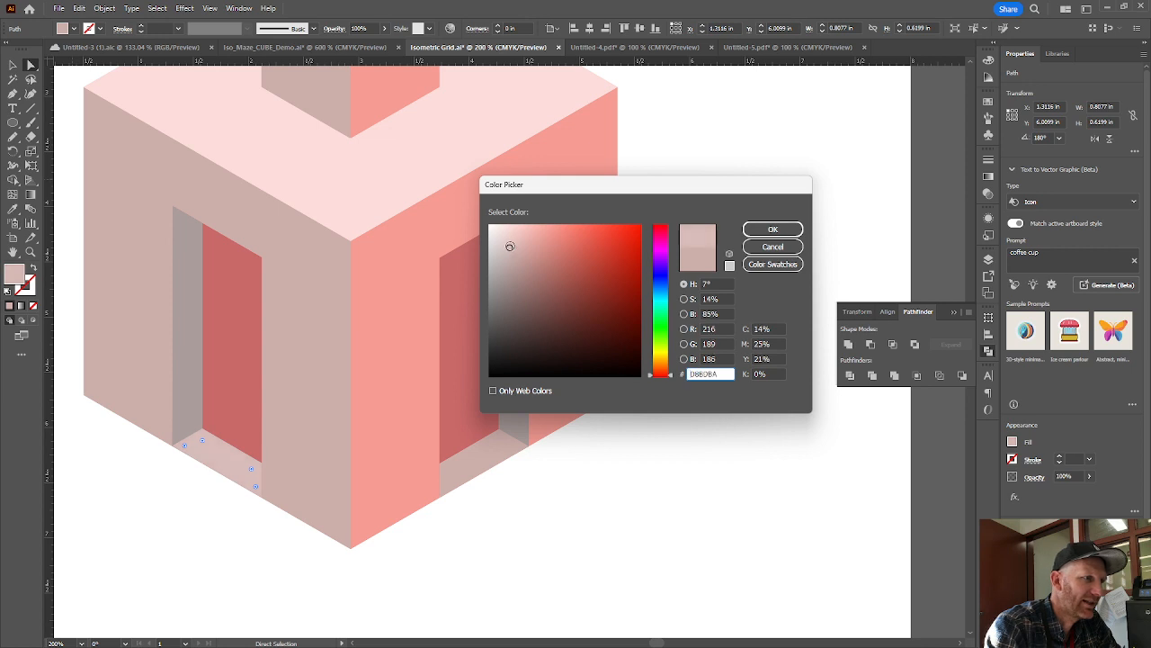
pyautogui.moveTo(509, 247); pyautogui.dragTo(509, 244)
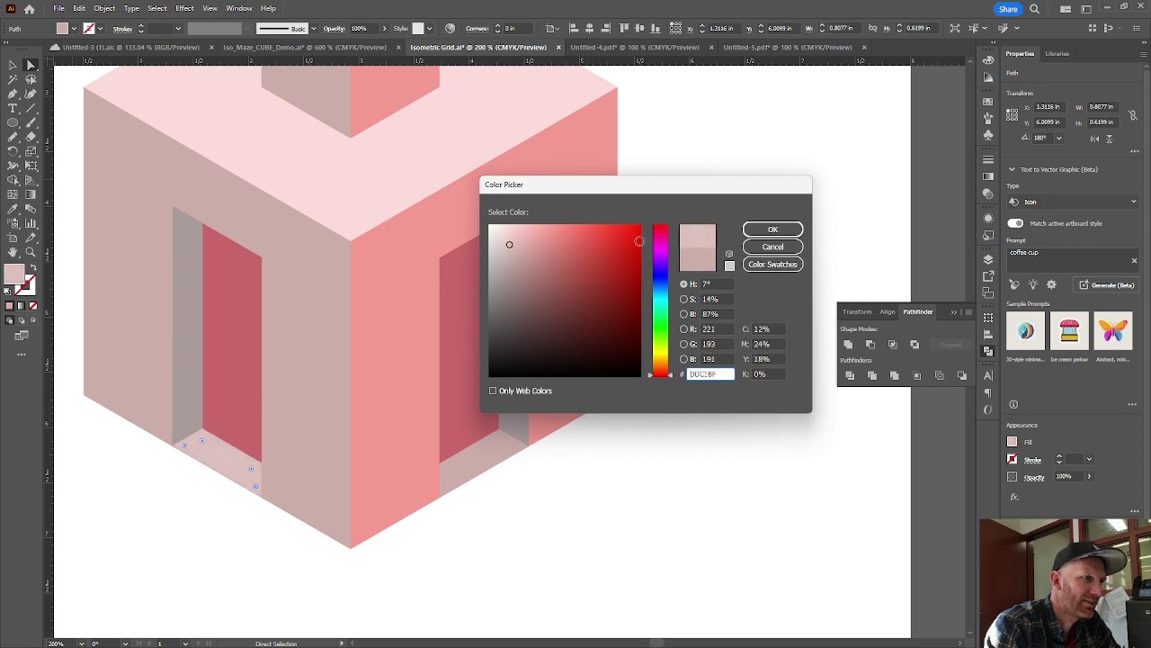
pyautogui.click(749, 232)
# Step: Deselect and zoom out to show the whole block on the artboard
pyautogui.click(679, 431)
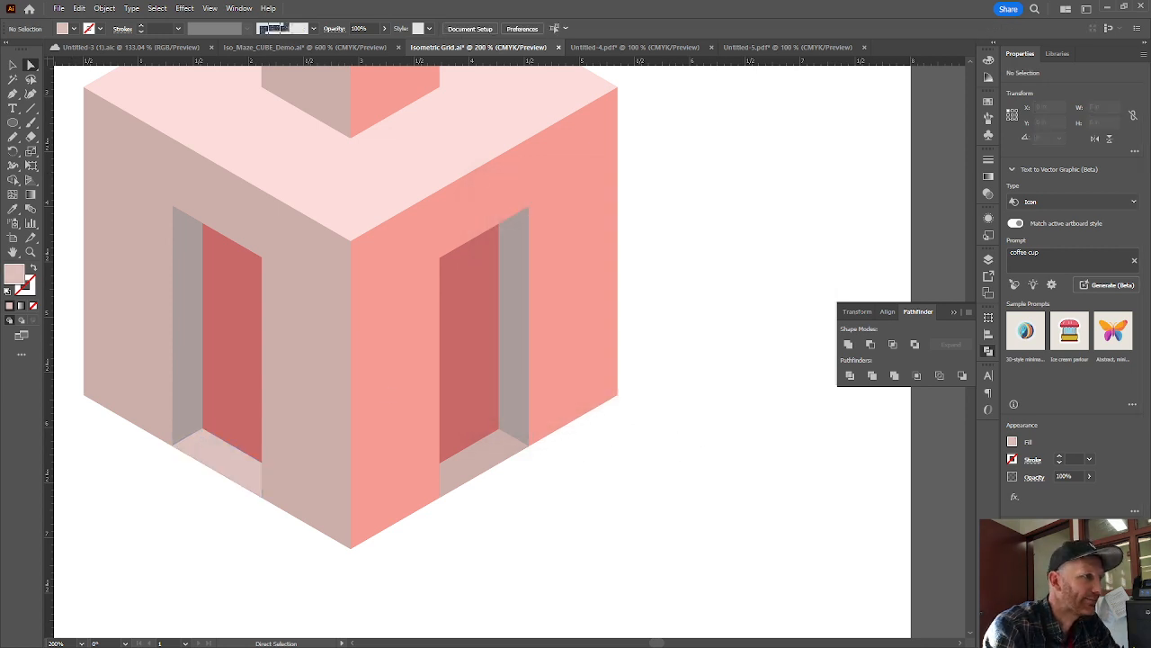
pyautogui.click(13, 65)
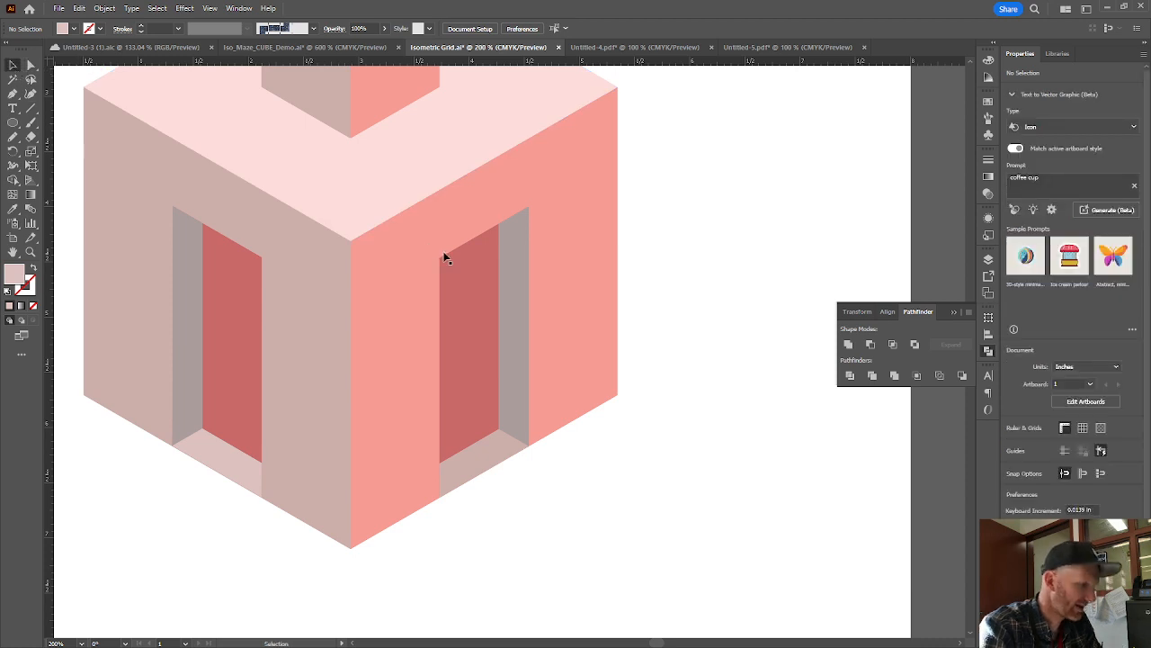
pyautogui.hotkey('ctrl', '-')
pyautogui.hotkey('ctrl', '-')
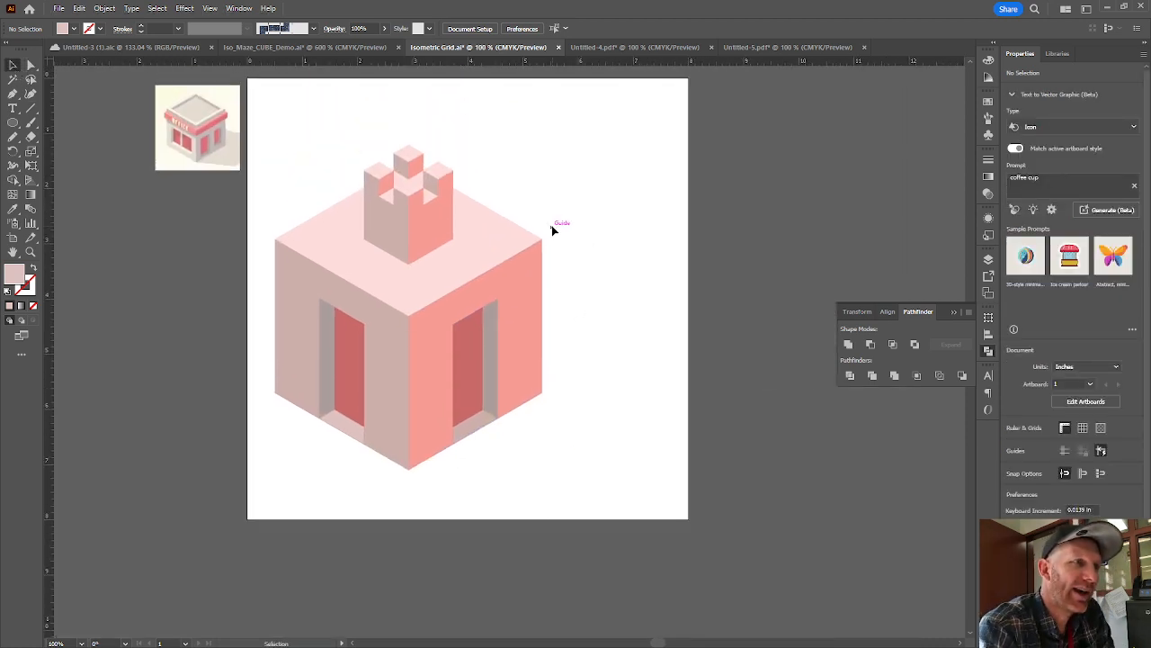